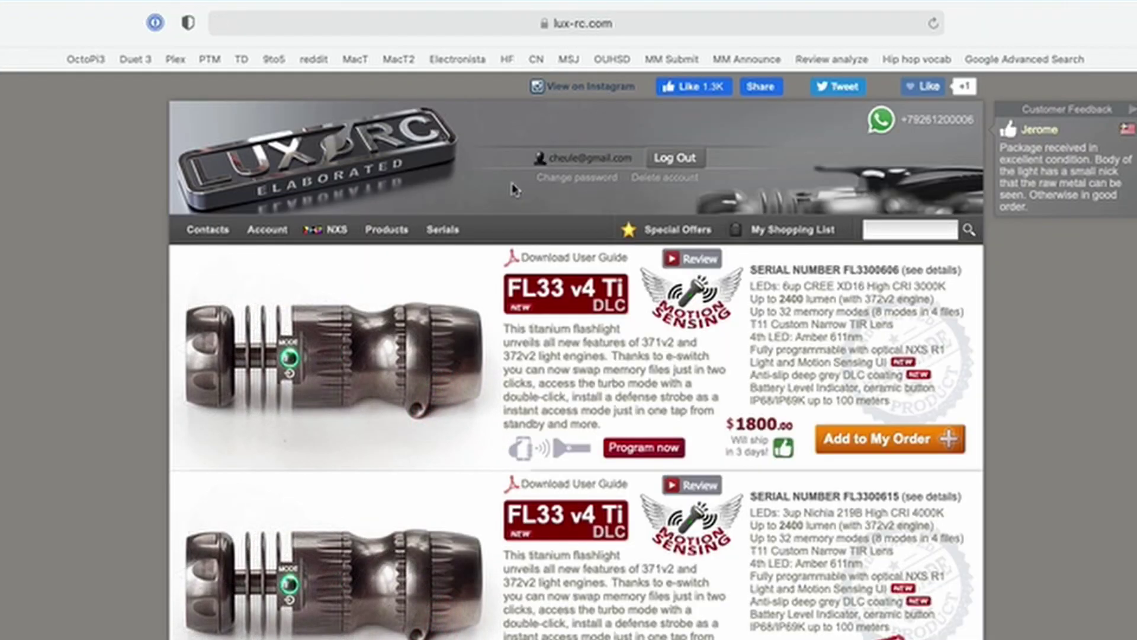
Step: Open the NXS R1 Programming page and toggle the Two in series setup off and back on
click(333, 235)
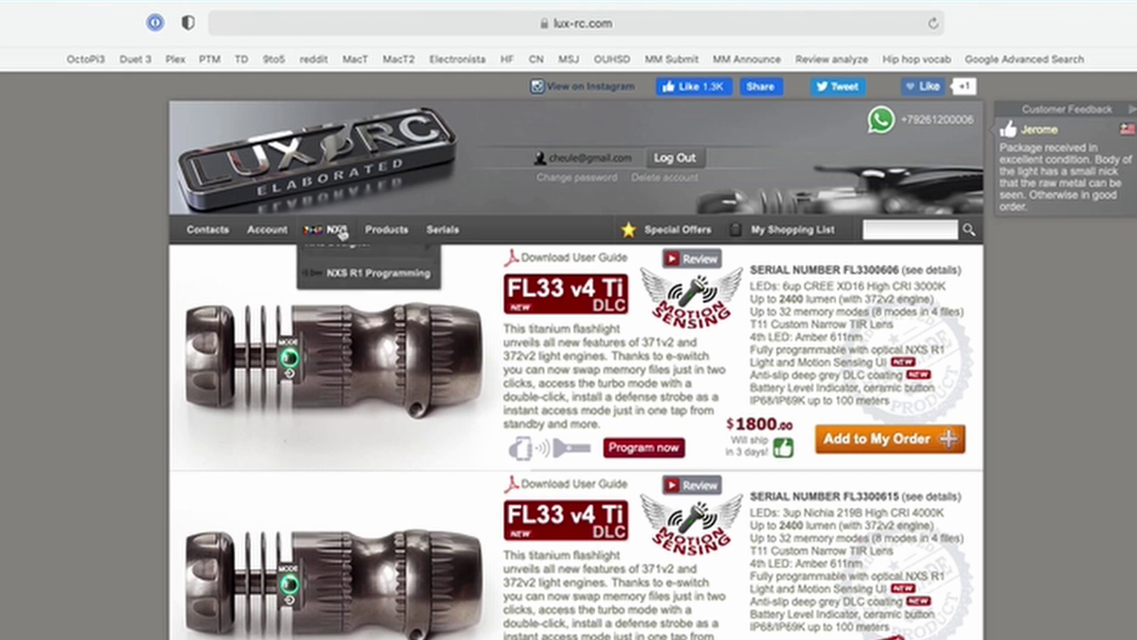
click(333, 294)
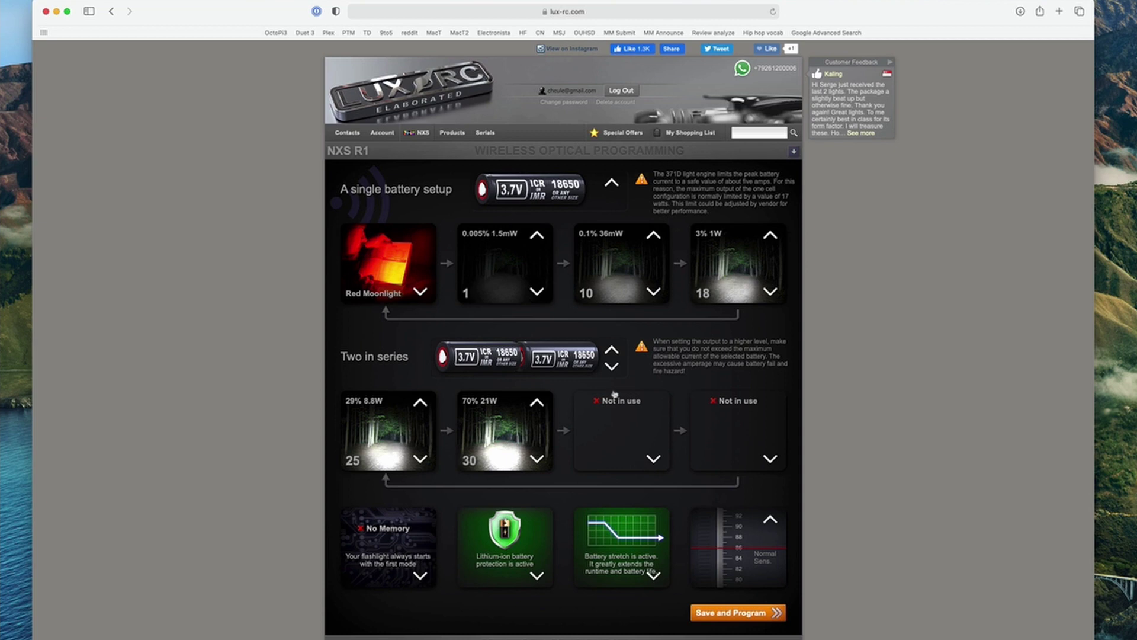
click(611, 365)
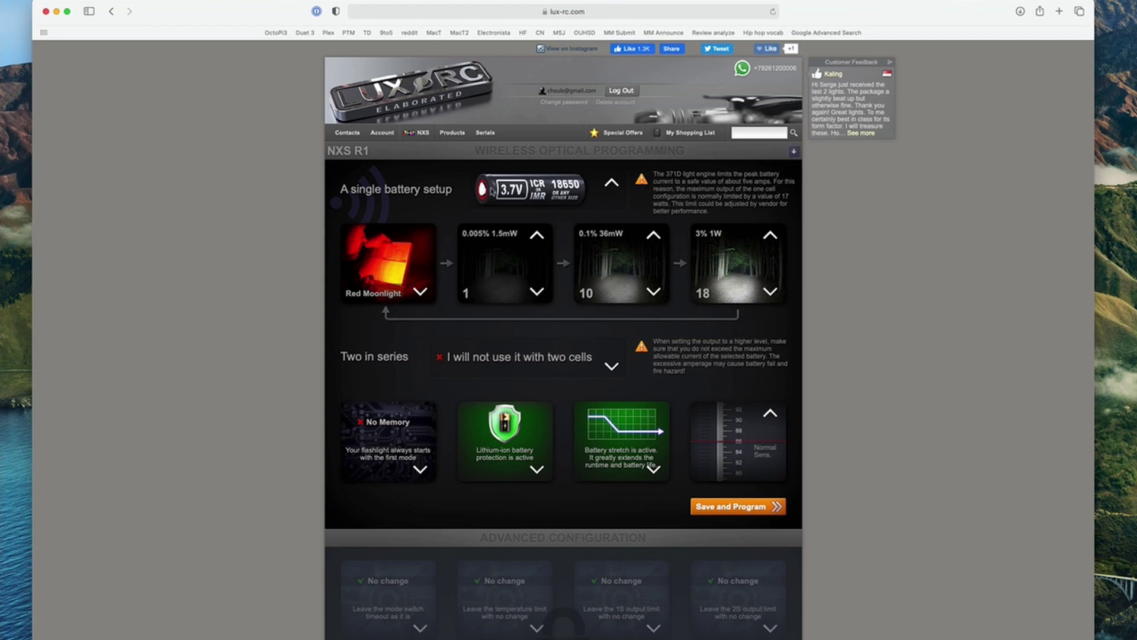
click(612, 366)
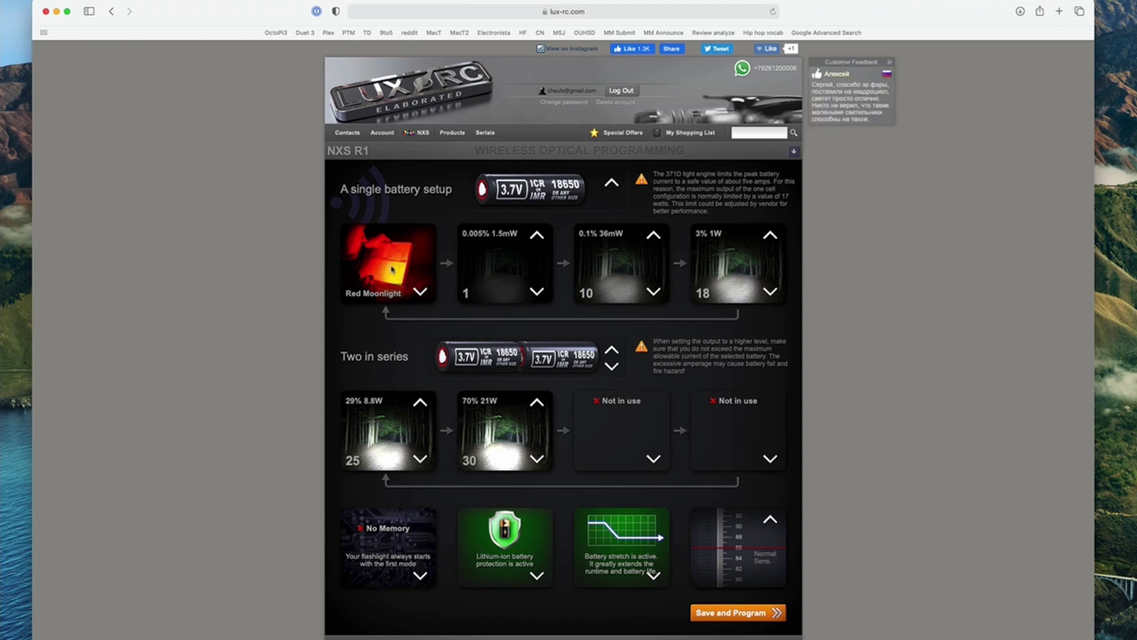
Step: Replace Red Moonlight with 10Hz Strobe as the first single-battery mode and disable two in series
click(391, 268)
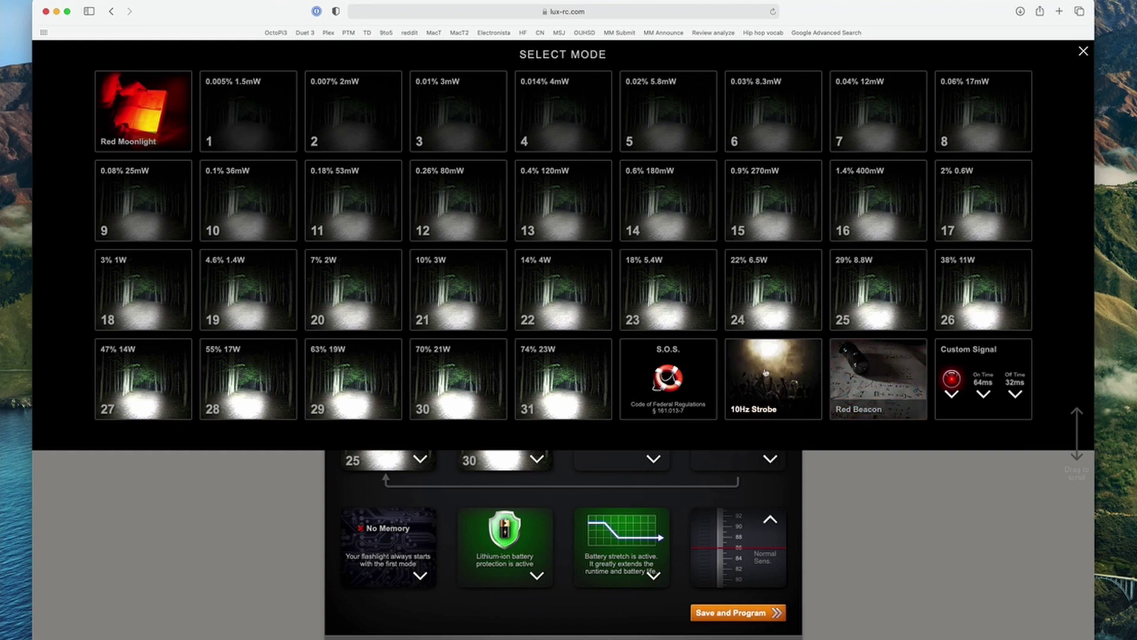
click(736, 411)
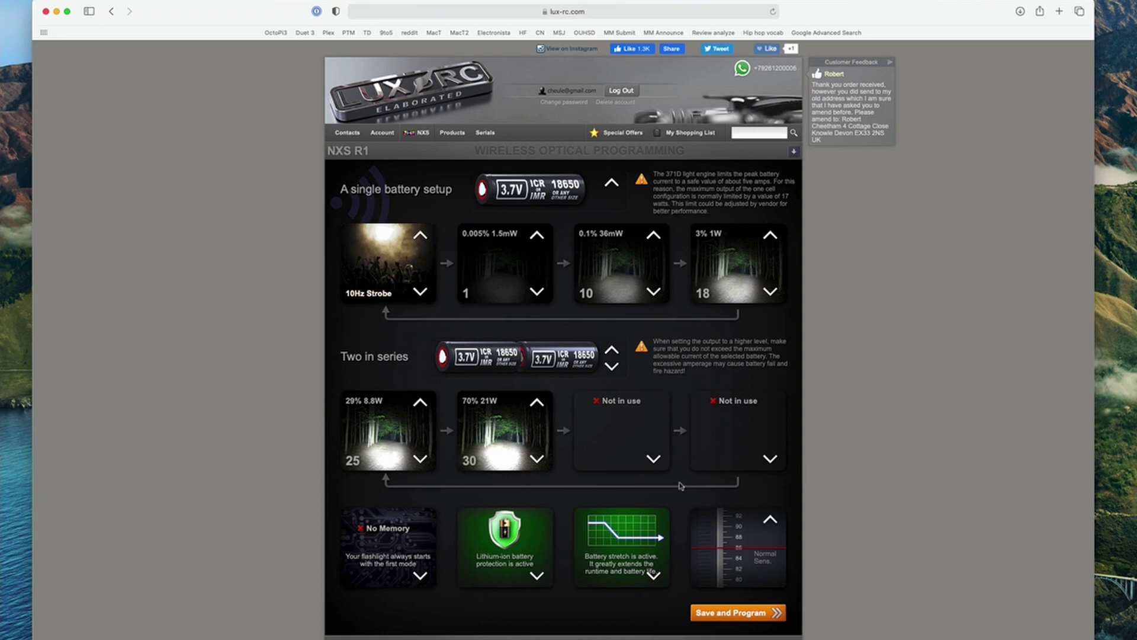
click(616, 367)
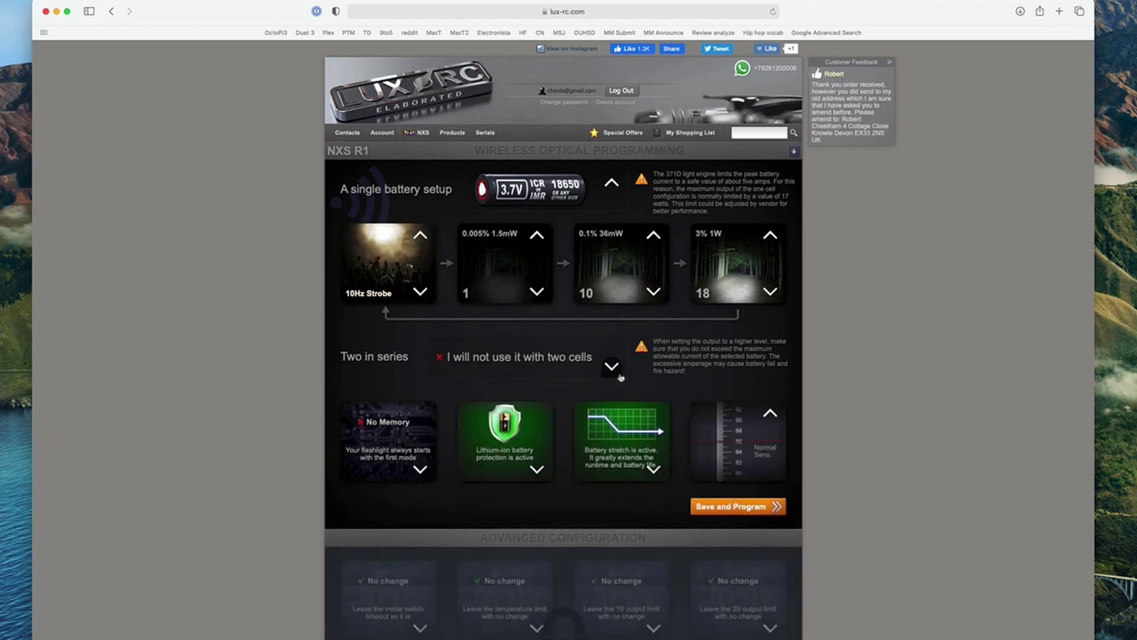
Step: Keep Red Moonlight as the first mode, re-enable two 18650s in series, and view the third slot's modes
click(419, 263)
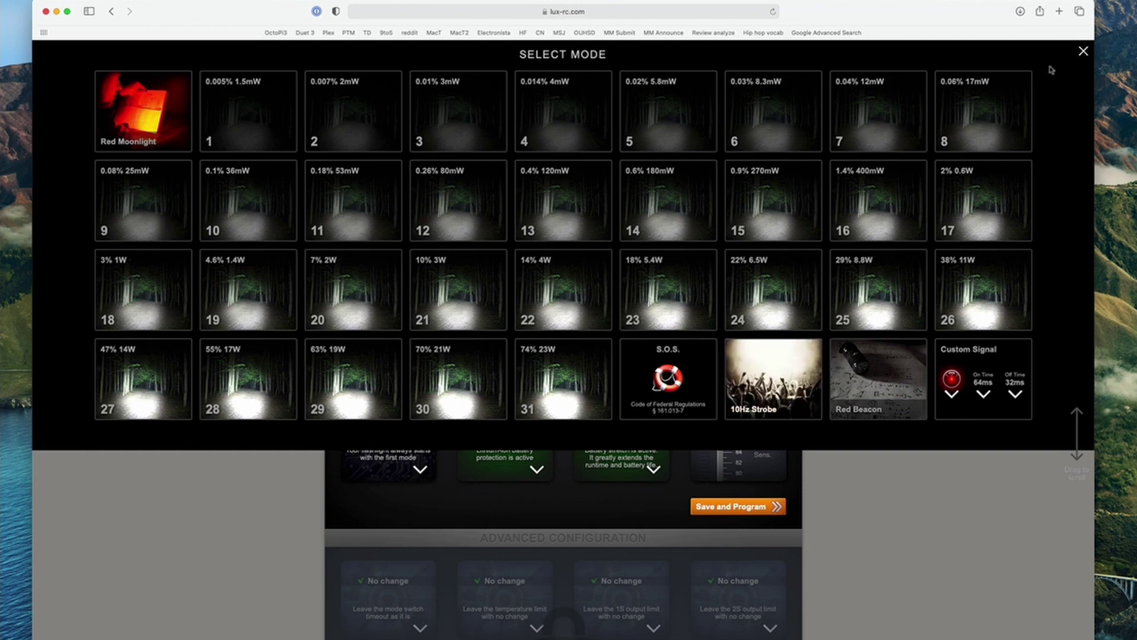
click(1083, 52)
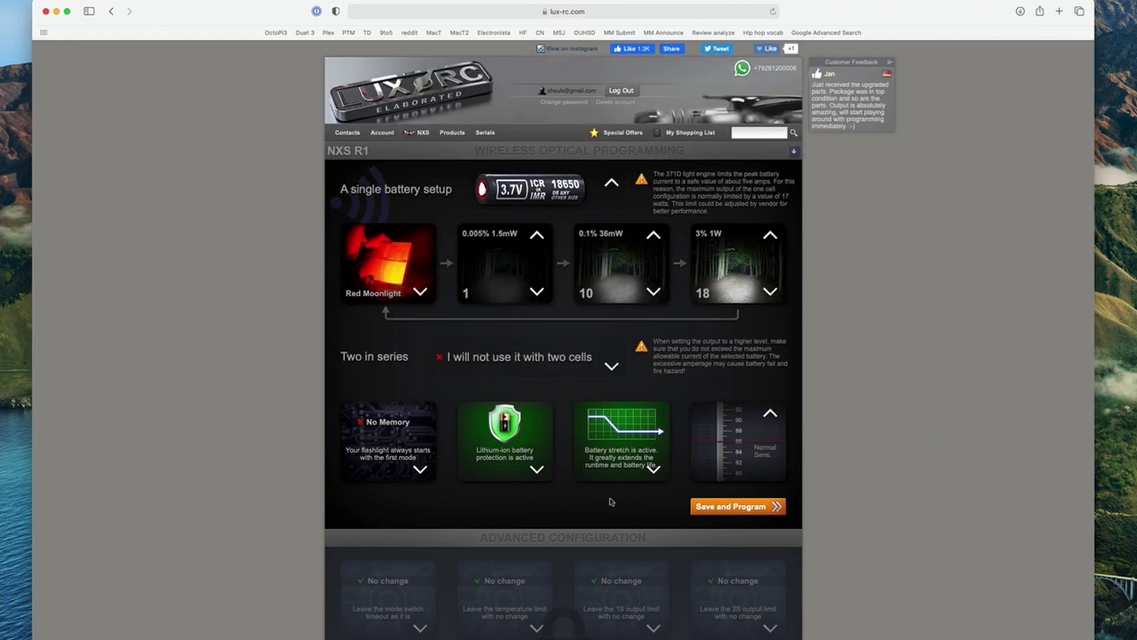
click(611, 364)
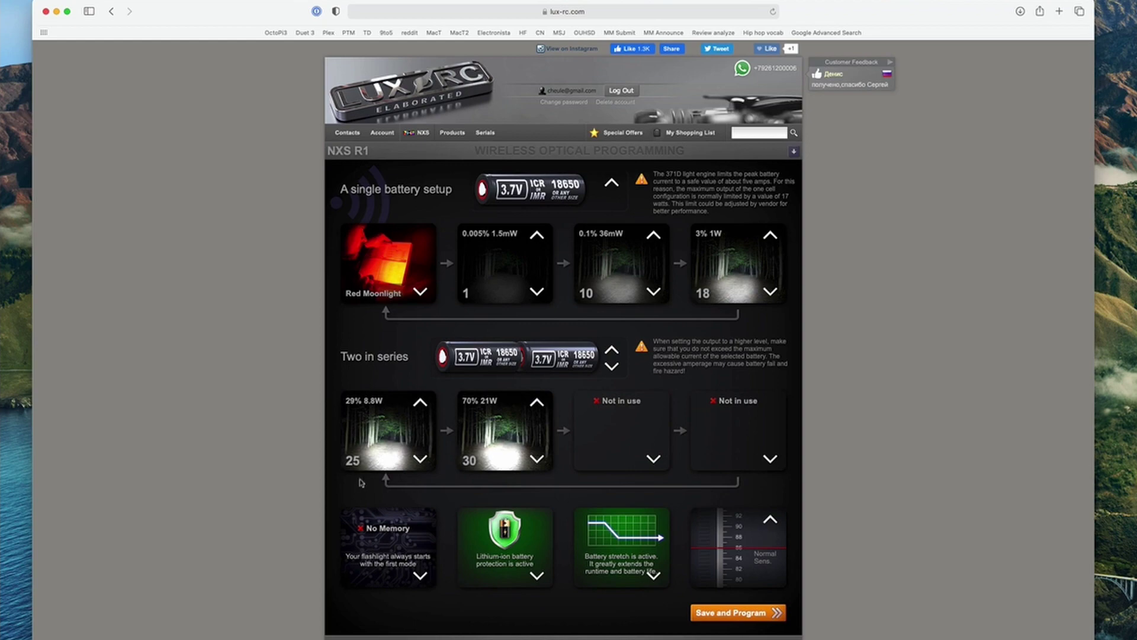
click(630, 439)
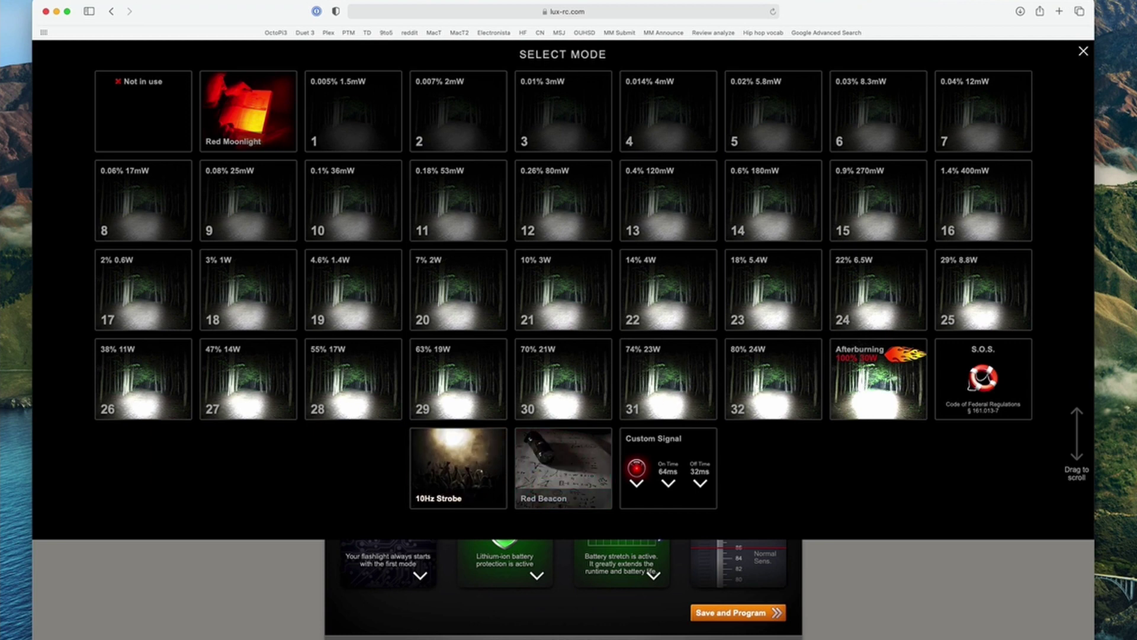
Step: Set the second single-battery mode to Not in use, keeping 18650 cells for the two-cell setup
click(1083, 52)
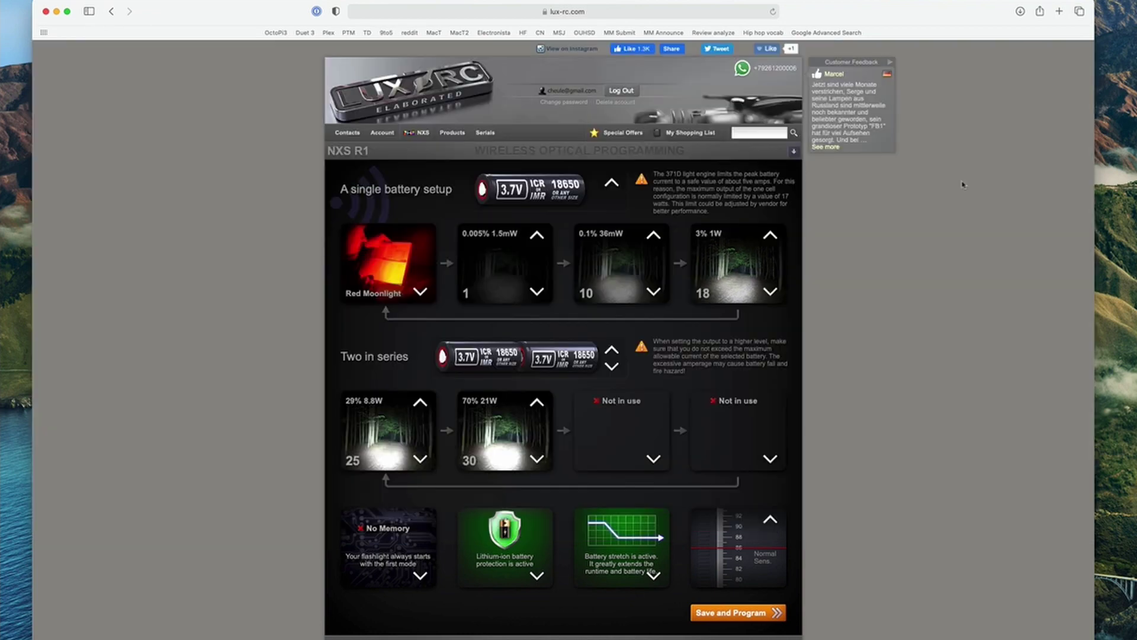
click(514, 271)
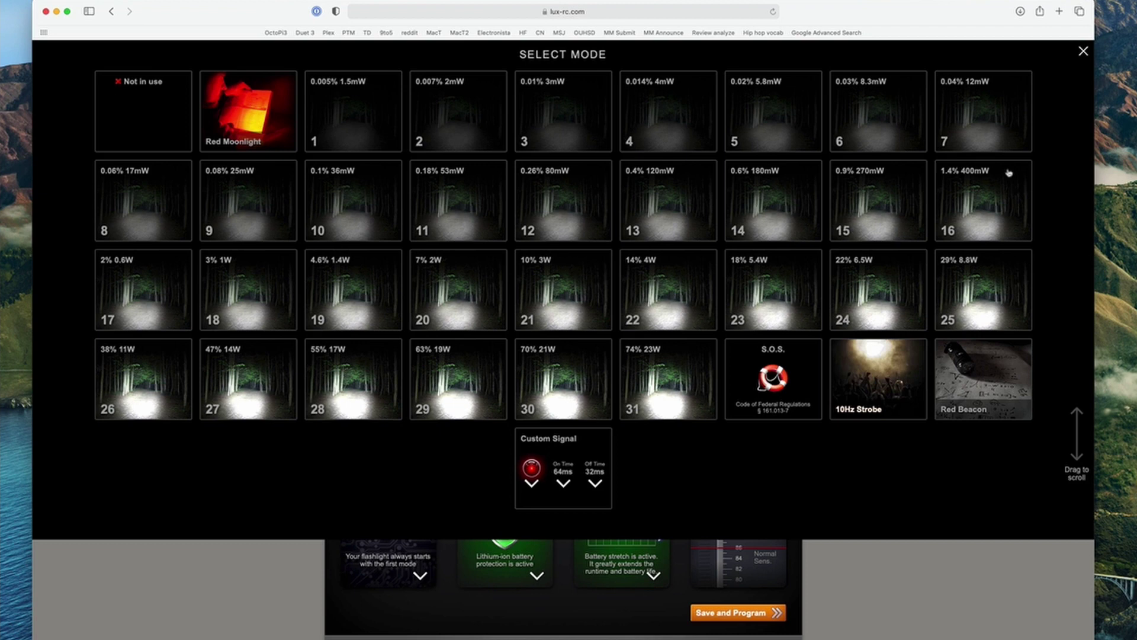
click(1083, 54)
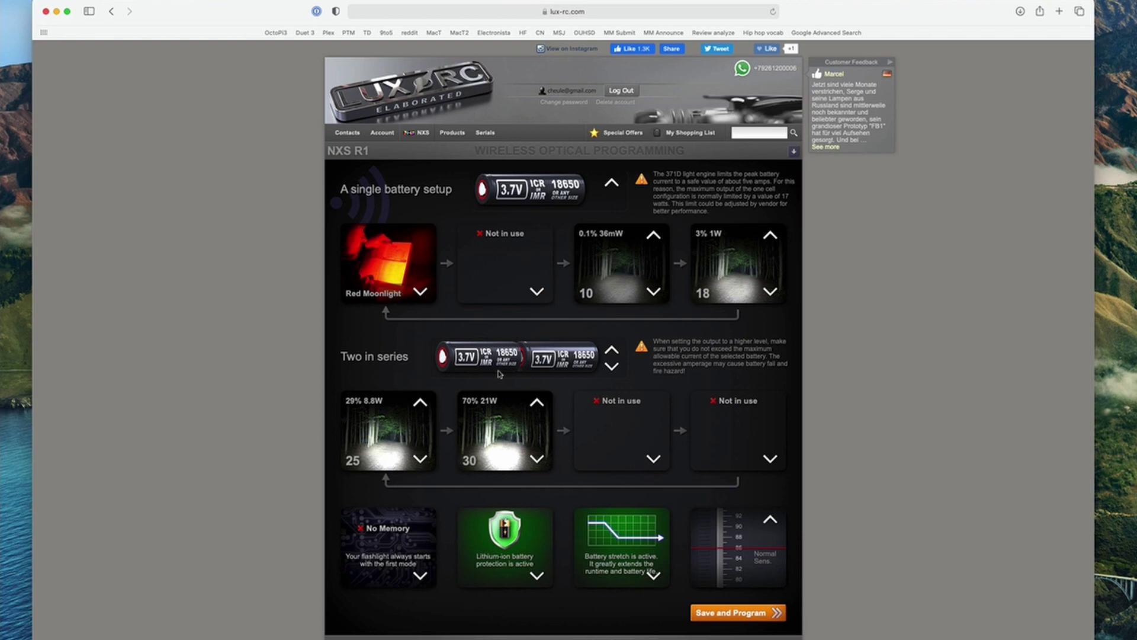
click(612, 354)
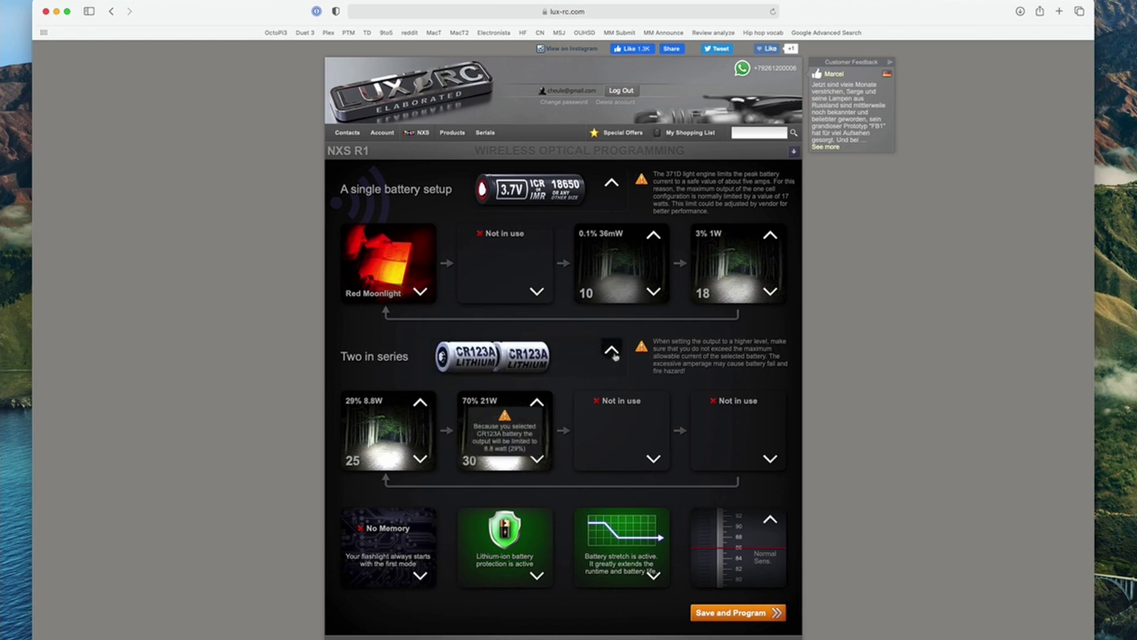
click(611, 351)
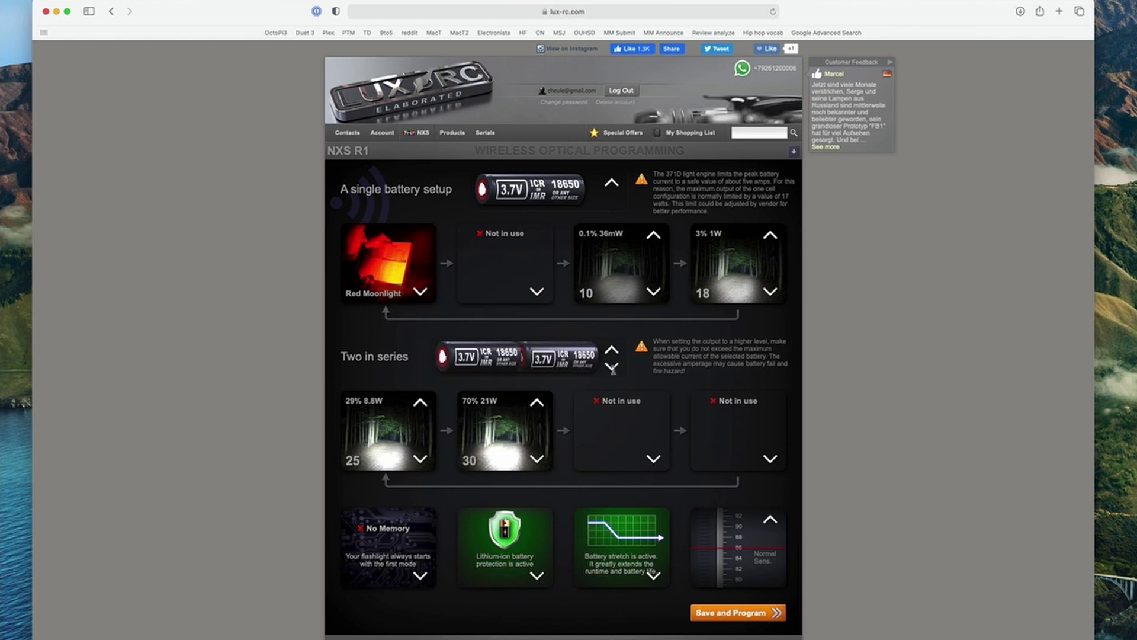
click(491, 273)
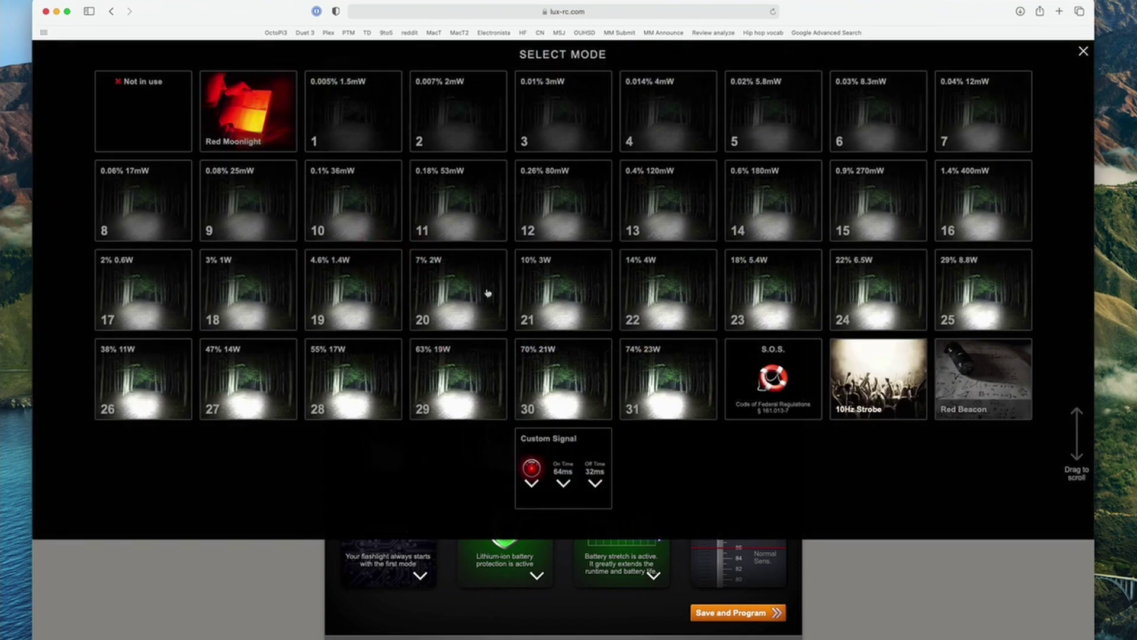
click(1082, 54)
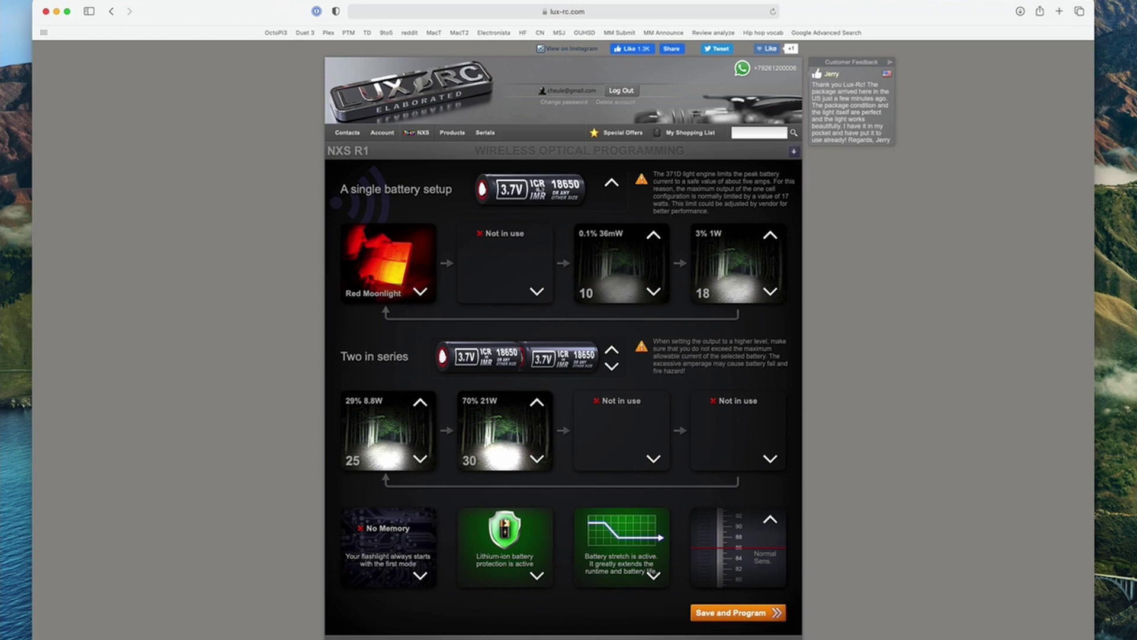
Step: Restore mode 1 in the second slot, turn off bounce switch at normal sensitivity, and adjust motion sensitivity
click(518, 301)
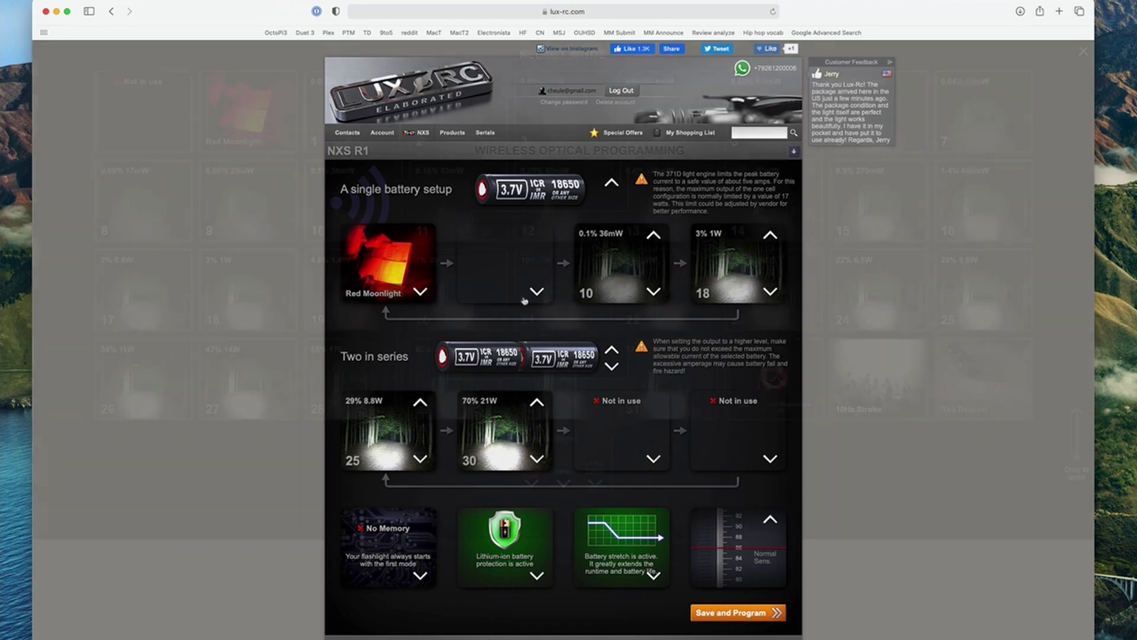
click(350, 117)
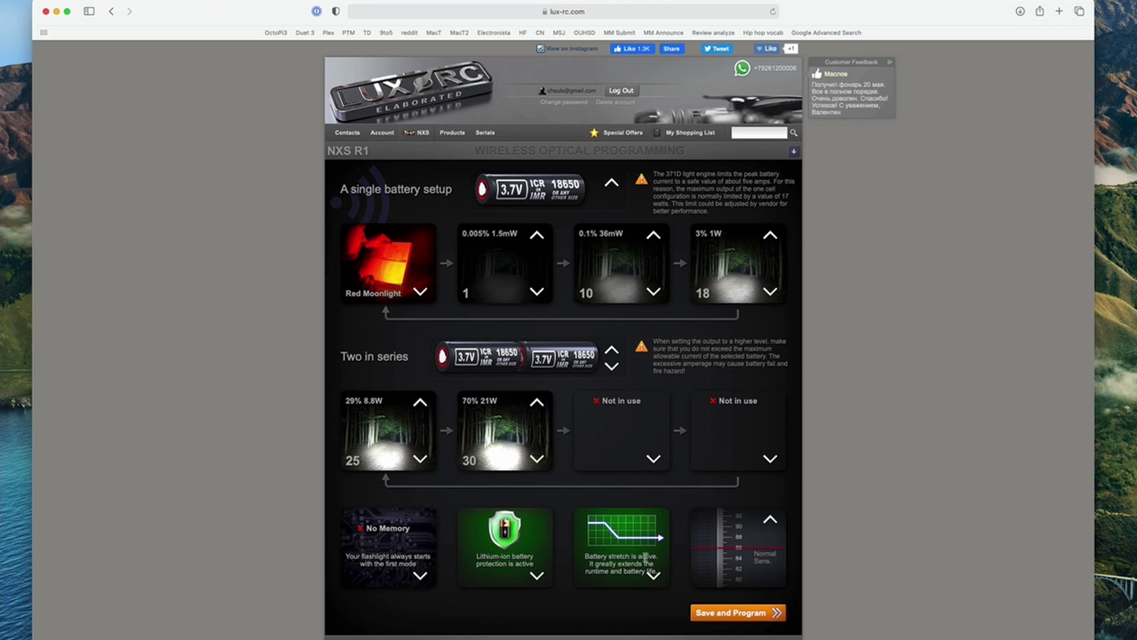
click(775, 529)
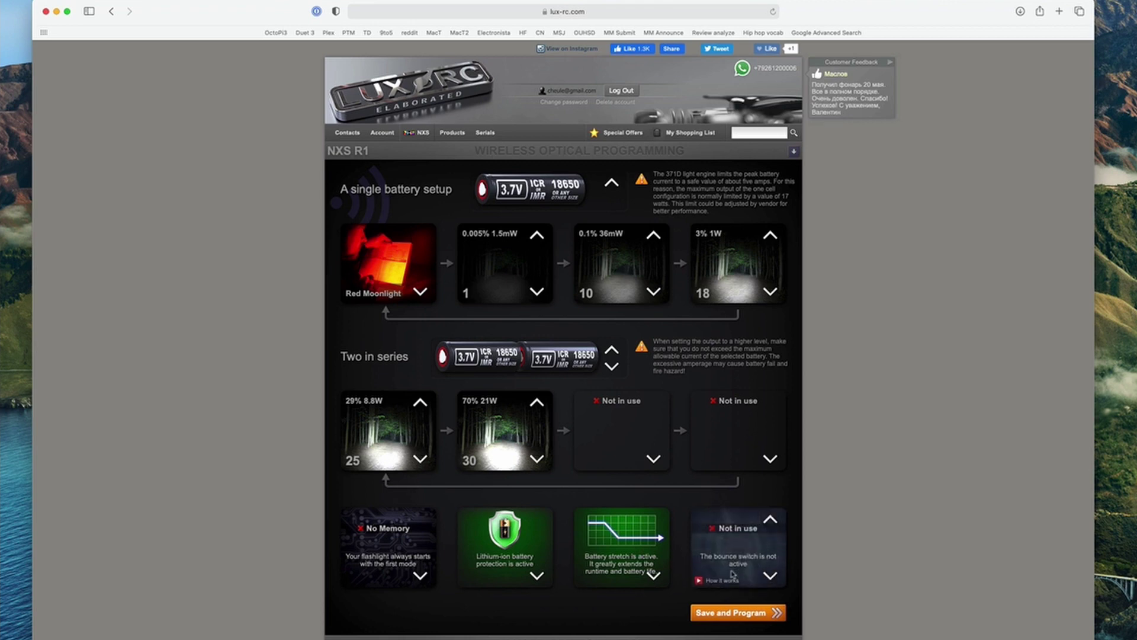
click(769, 575)
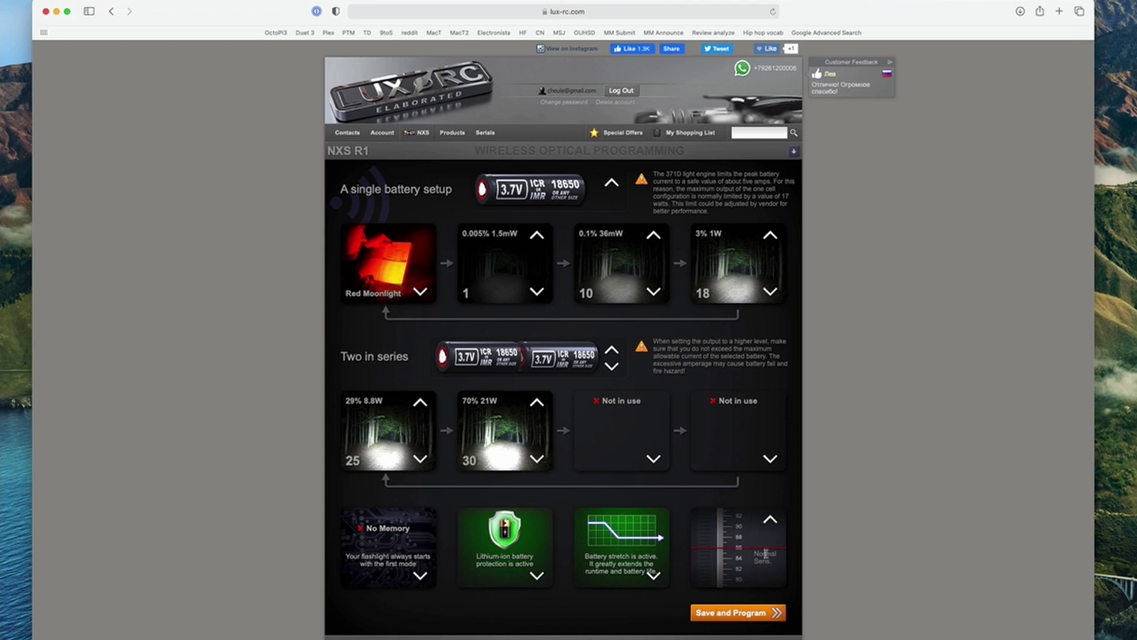
drag(746, 544, 726, 529)
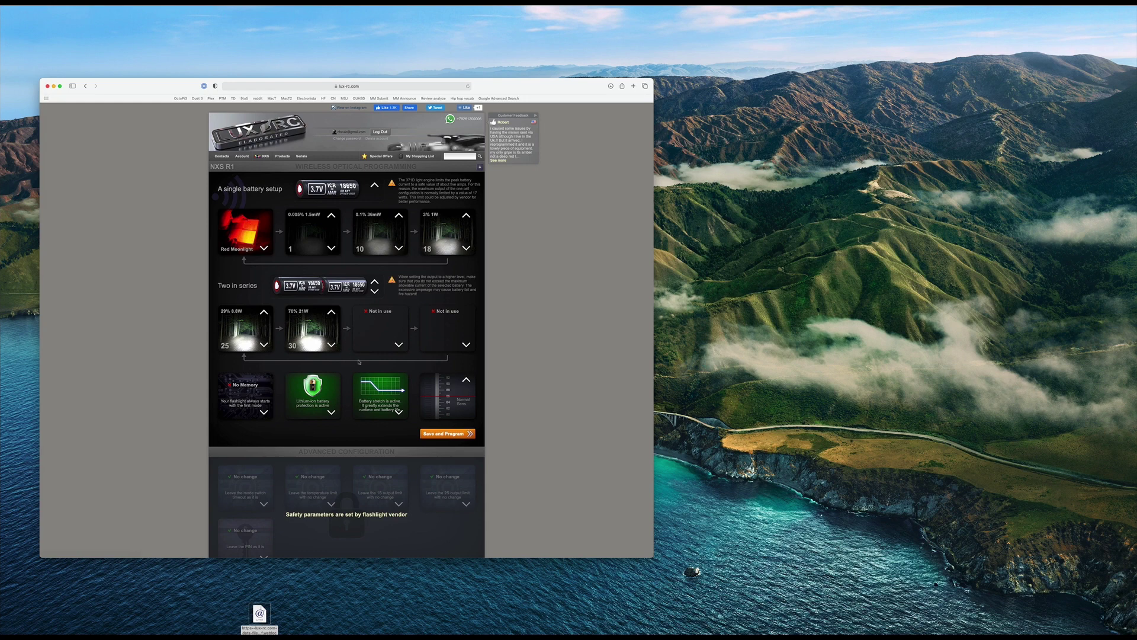
Step: Restore the LUX-RC 371/372 manual window beside the programming page, showing the File #1–#4 diagrams
click(687, 629)
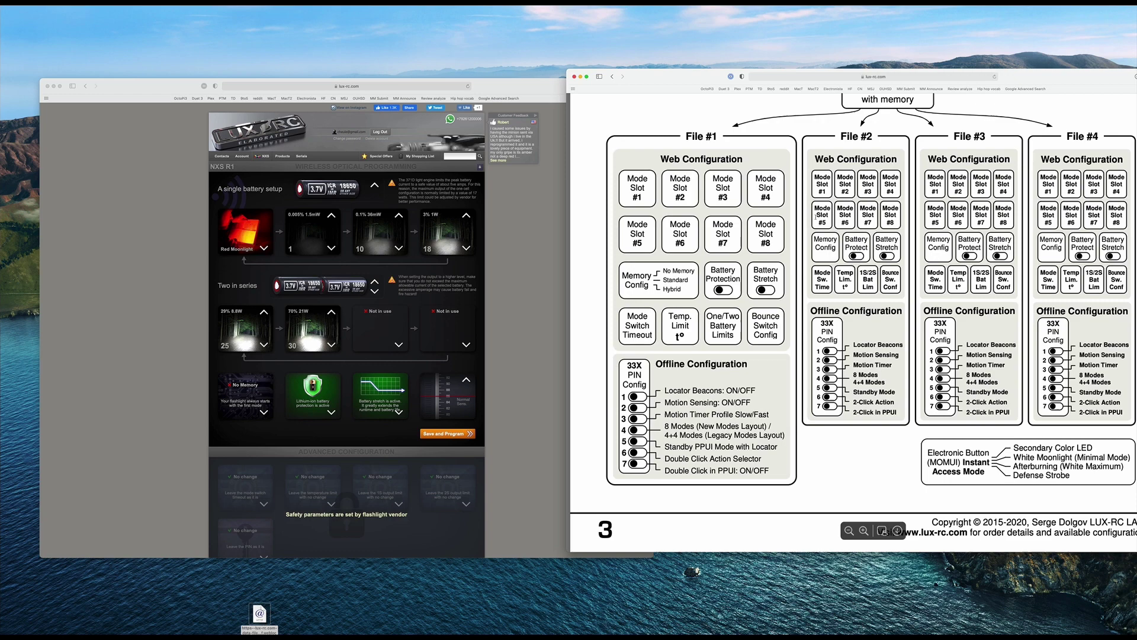
drag(712, 79, 697, 87)
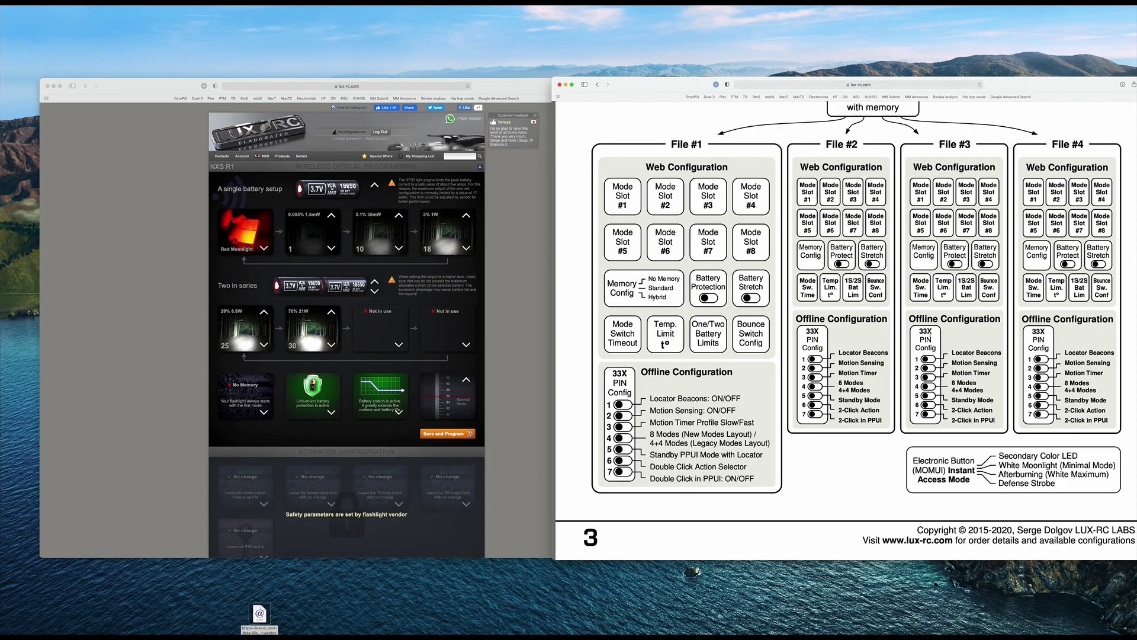
Step: Scroll the manual to All PINs Overview and highlight the Voltage meter application, PIN 111
scroll(800, 403, down, 20)
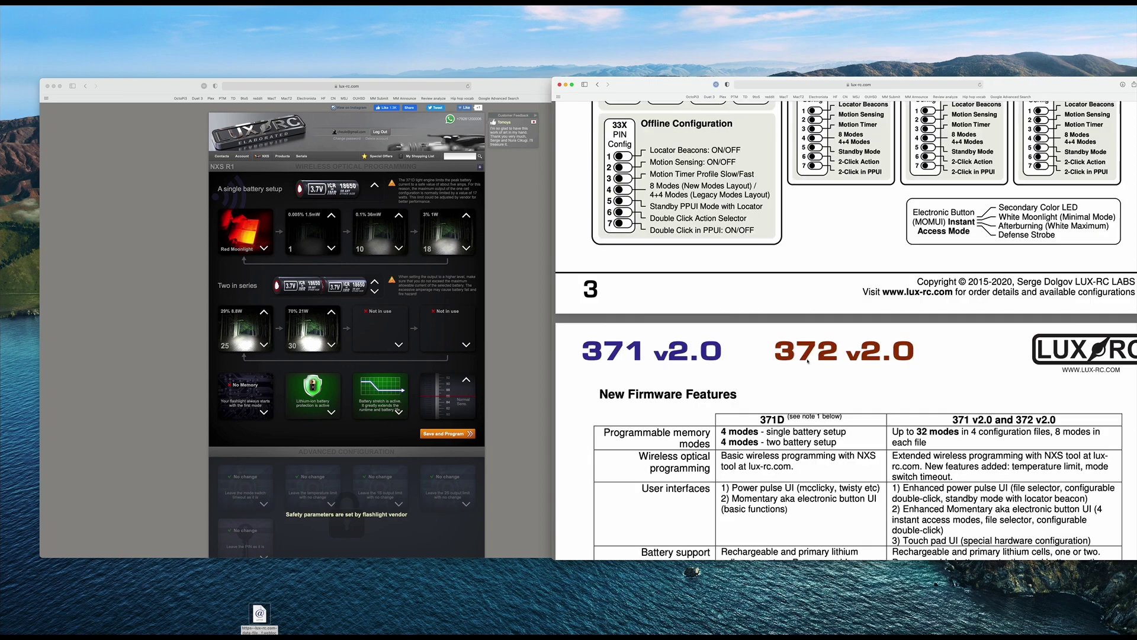
scroll(800, 403, down, 10)
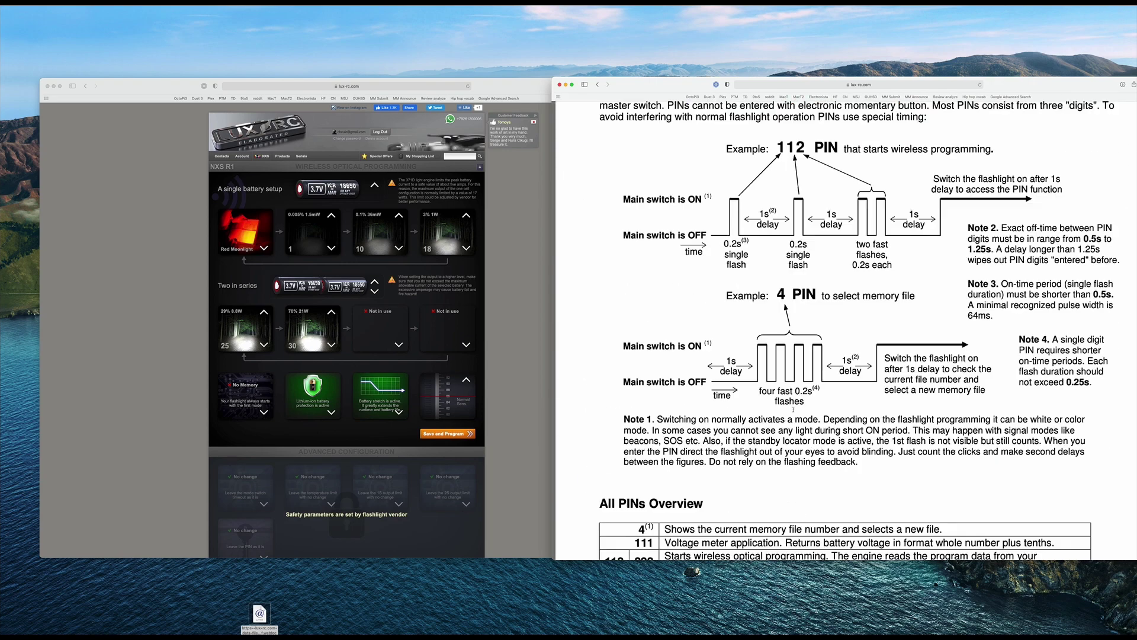
scroll(794, 416, up, 4)
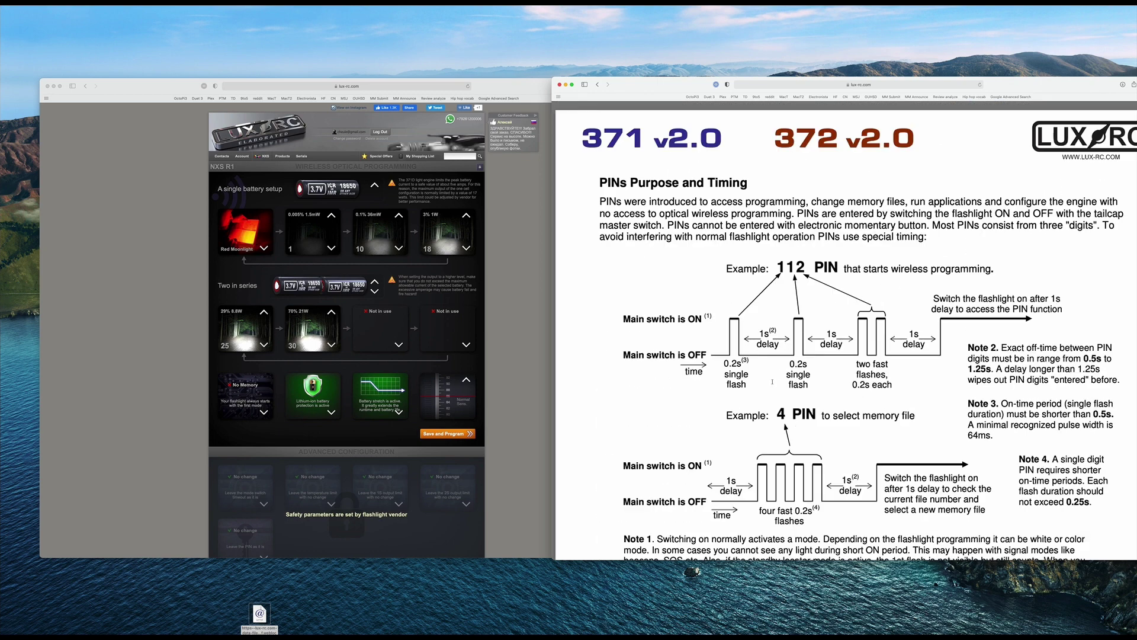
scroll(773, 382, down, 16)
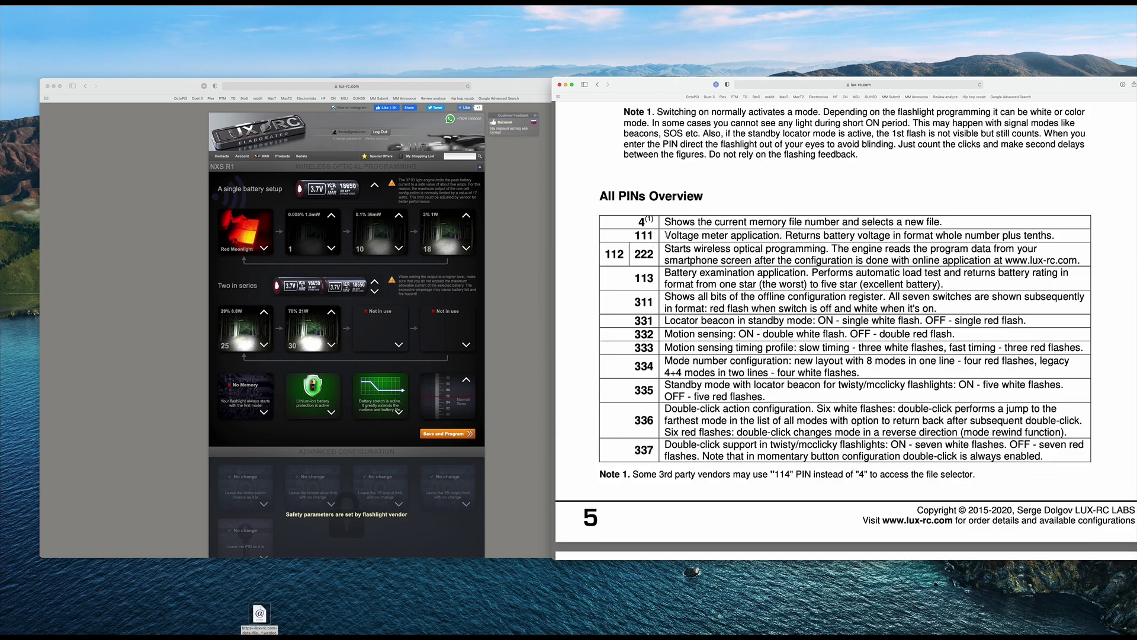
drag(664, 235, 779, 235)
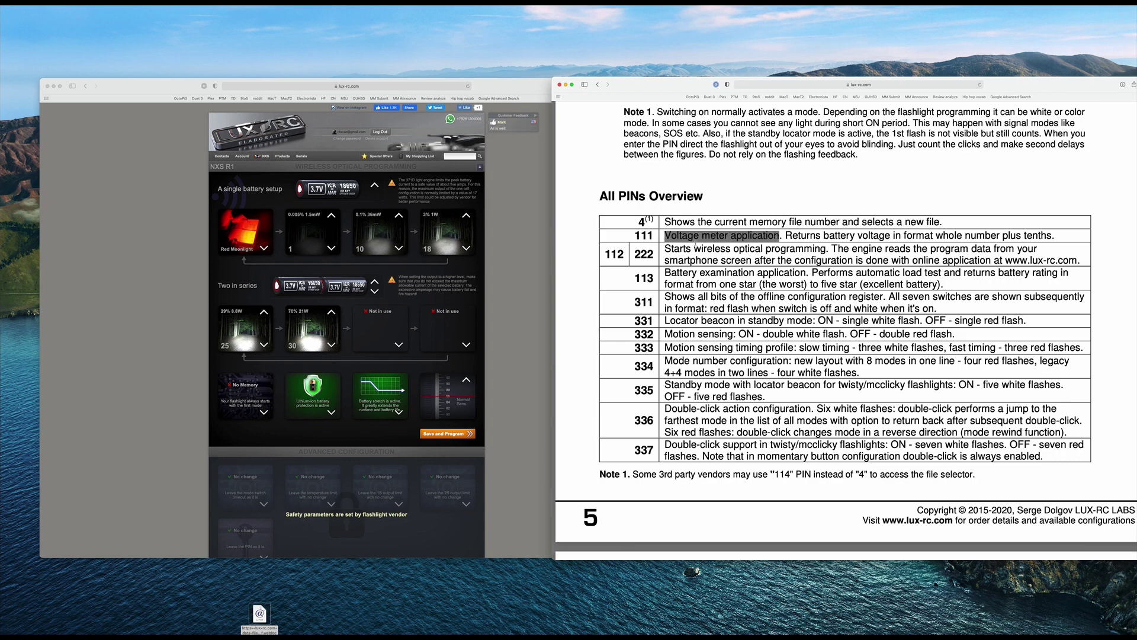
scroll(695, 244, up, 5)
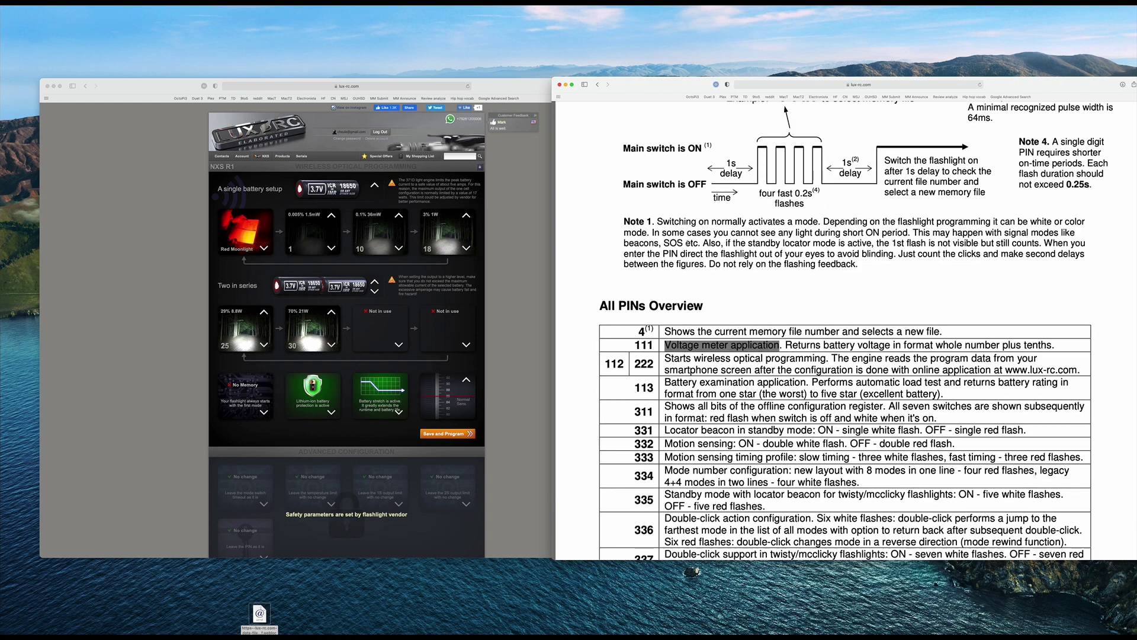
scroll(687, 244, up, 1)
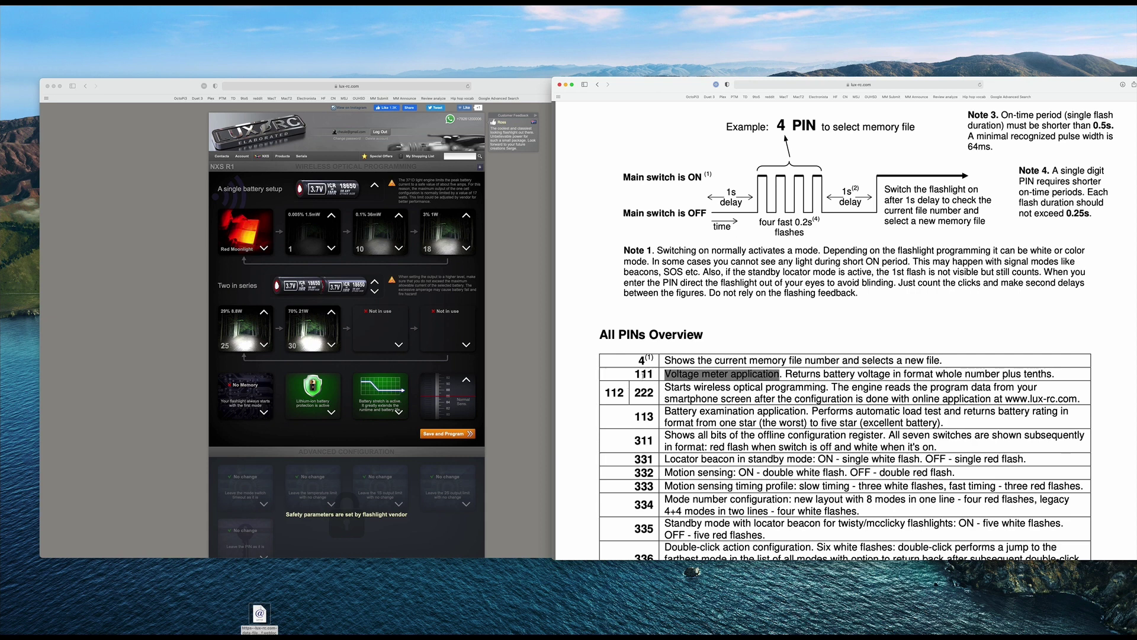
drag(642, 375, 647, 374)
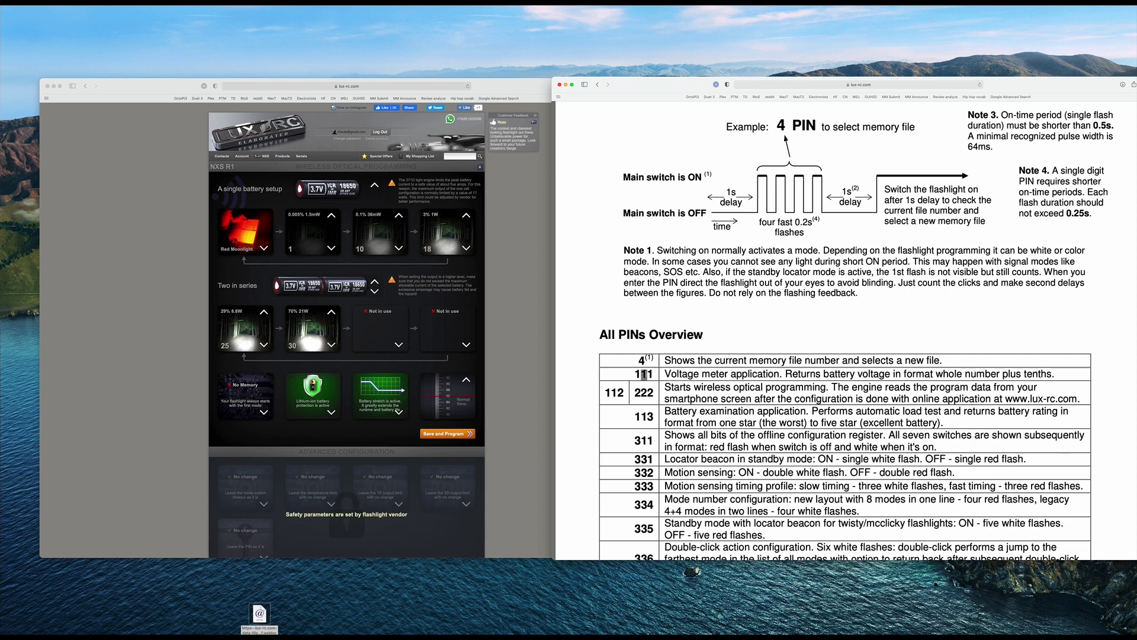
drag(647, 374, 651, 374)
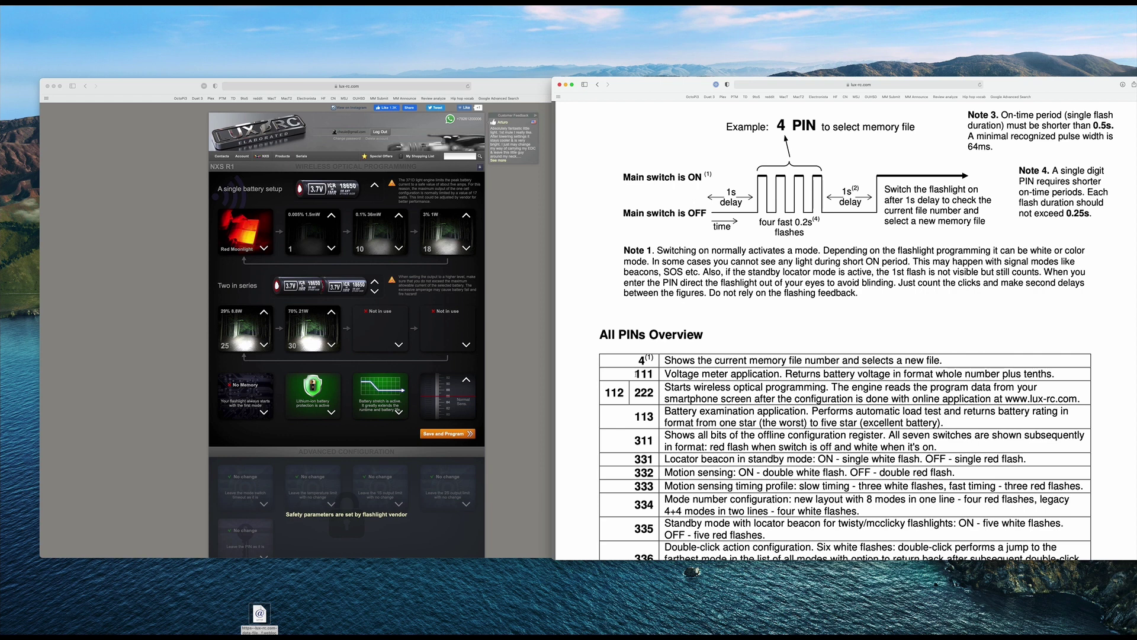
double_click(642, 360)
scroll(610, 385, down, 2)
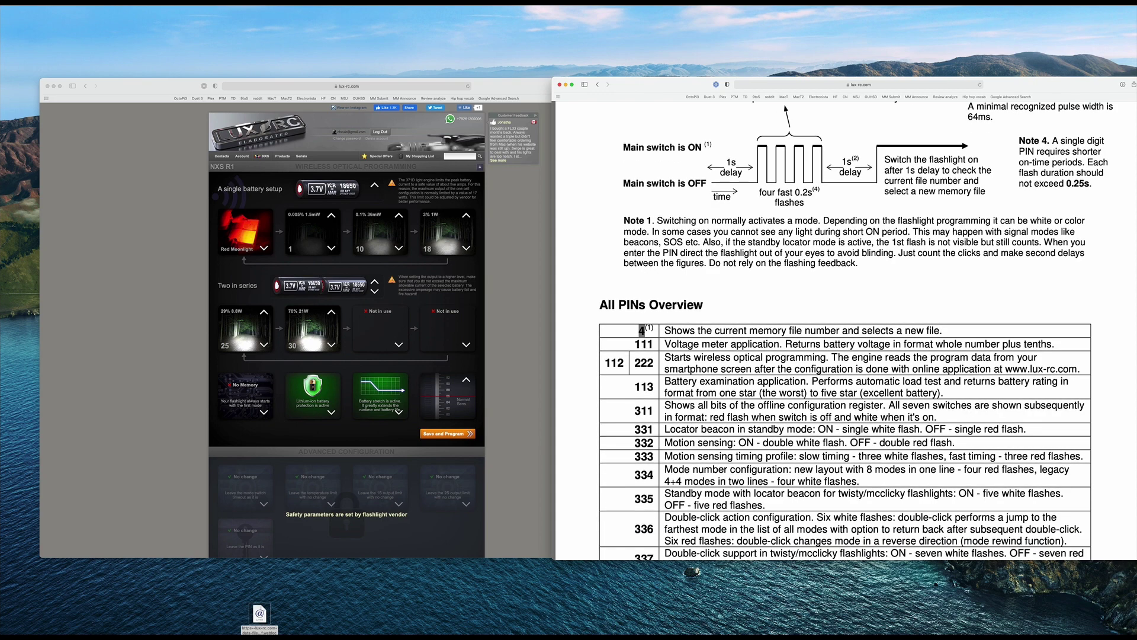
click(610, 360)
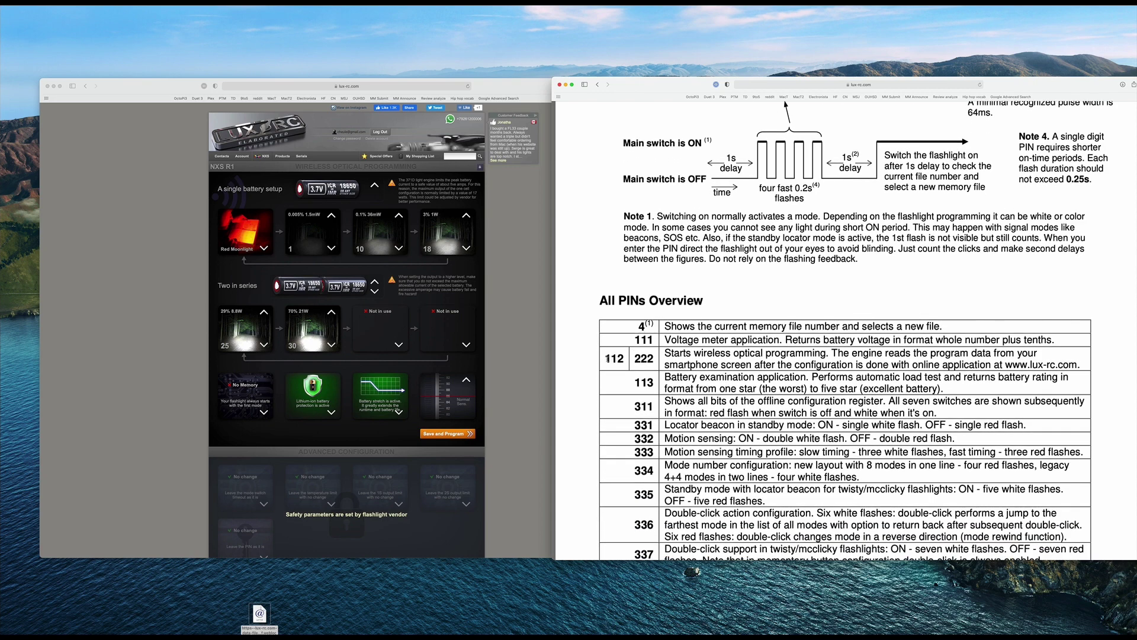
mouse_move(632, 359)
mouse_down()
mouse_move(647, 360)
mouse_move(649, 382)
mouse_move(646, 359)
mouse_up()
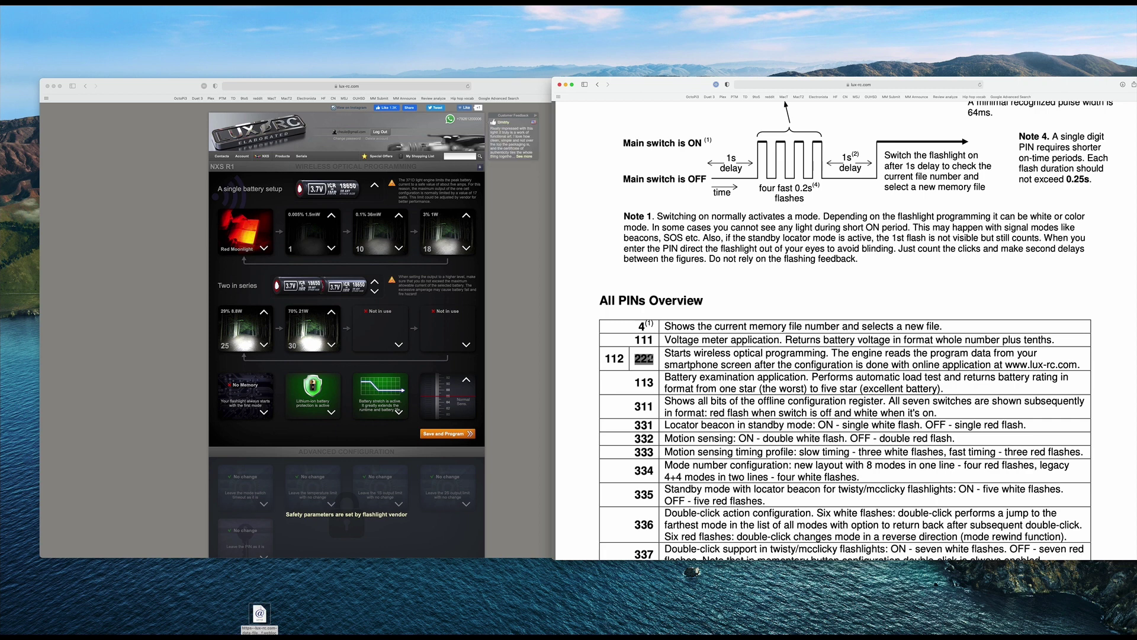
drag(604, 356, 622, 354)
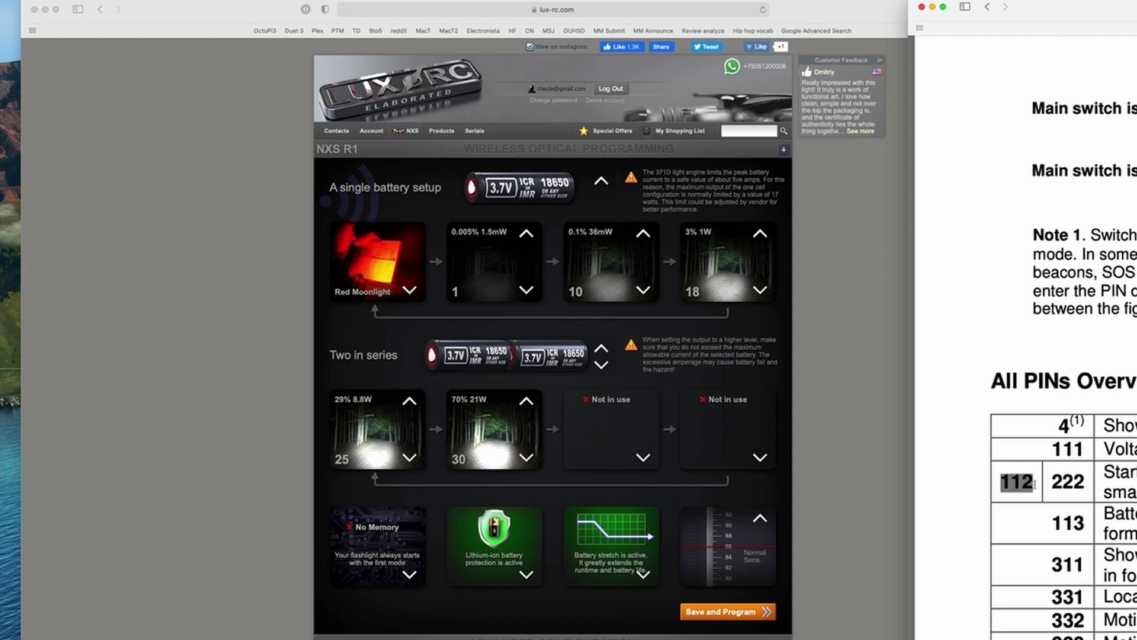
Step: Save and program the NXS R1 configuration, choosing to download it as a video
click(254, 530)
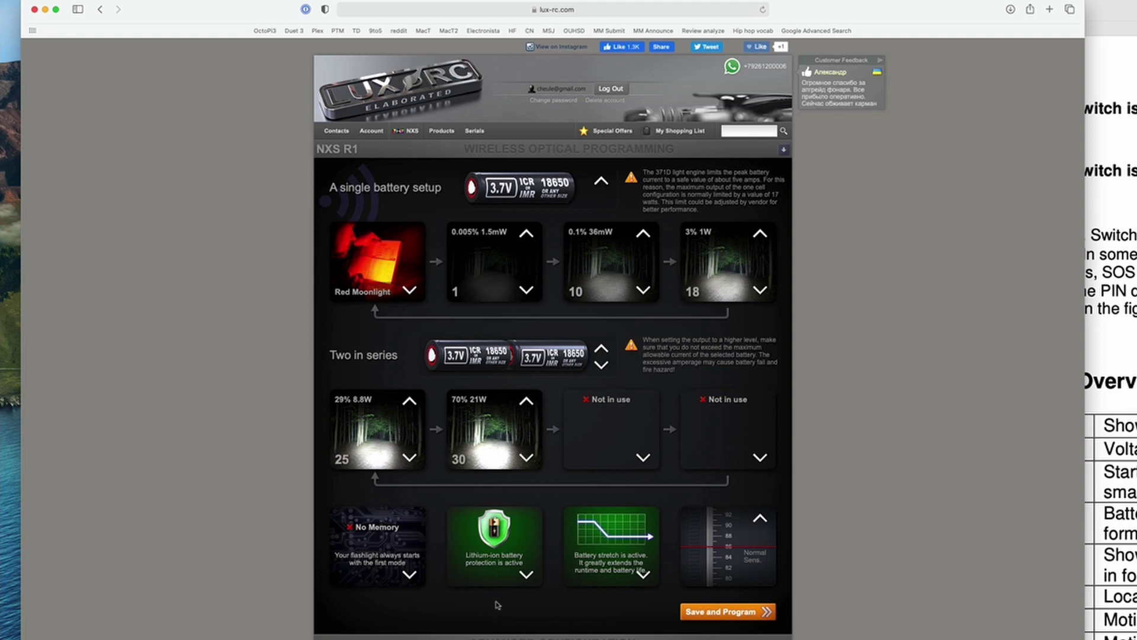
click(726, 613)
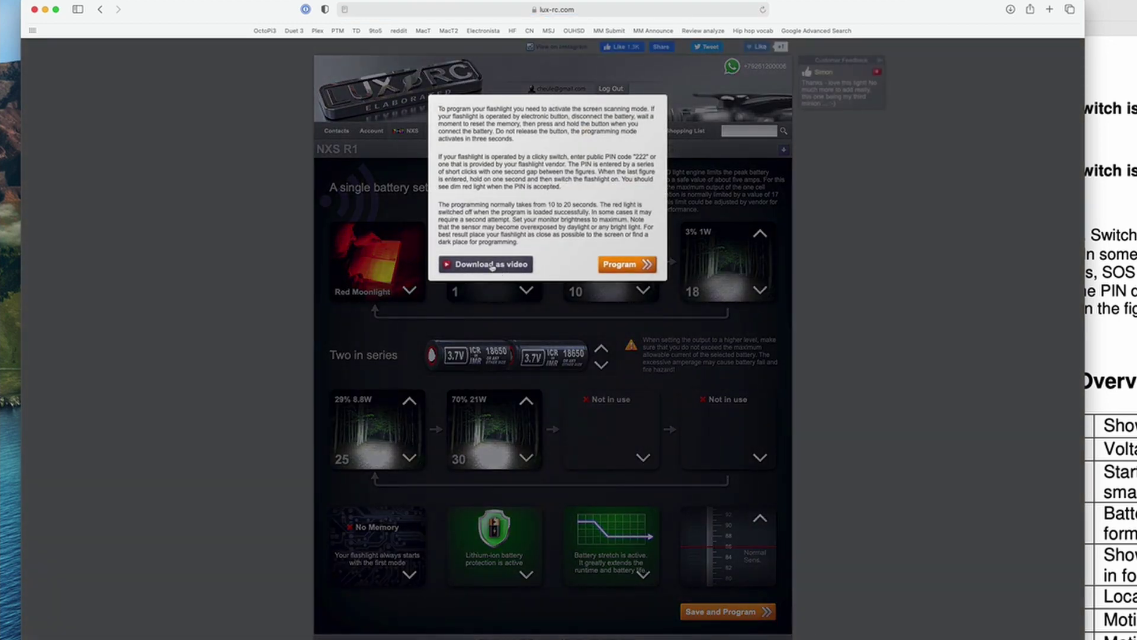
click(504, 268)
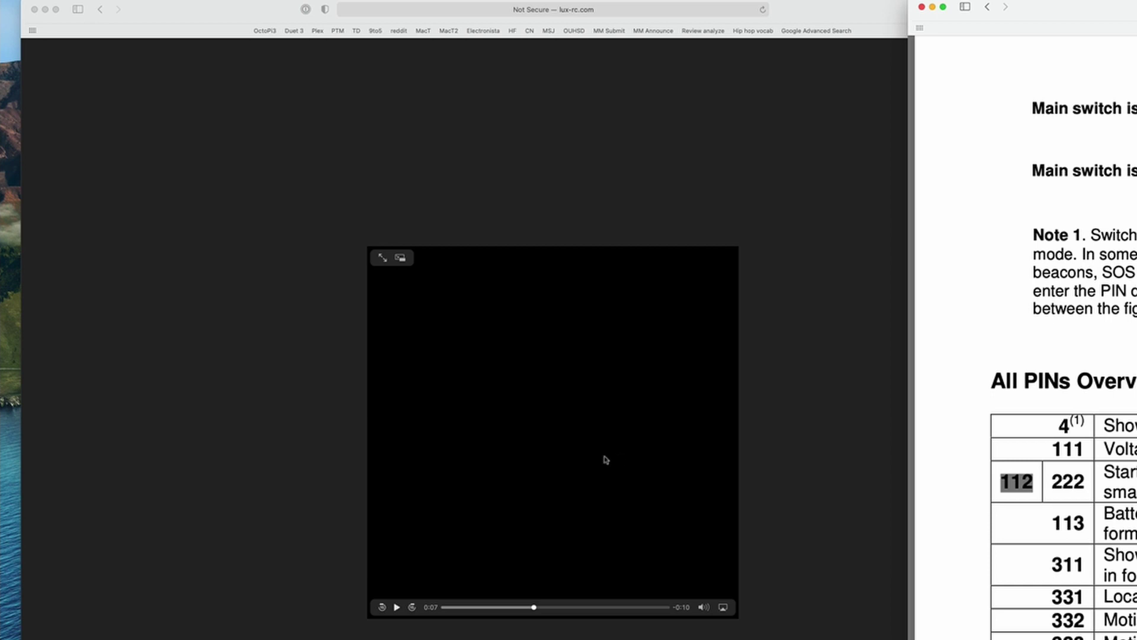
Step: Download the programming video to a chosen folder on the computer
right_click(605, 459)
click(625, 540)
key(super+shift+r)
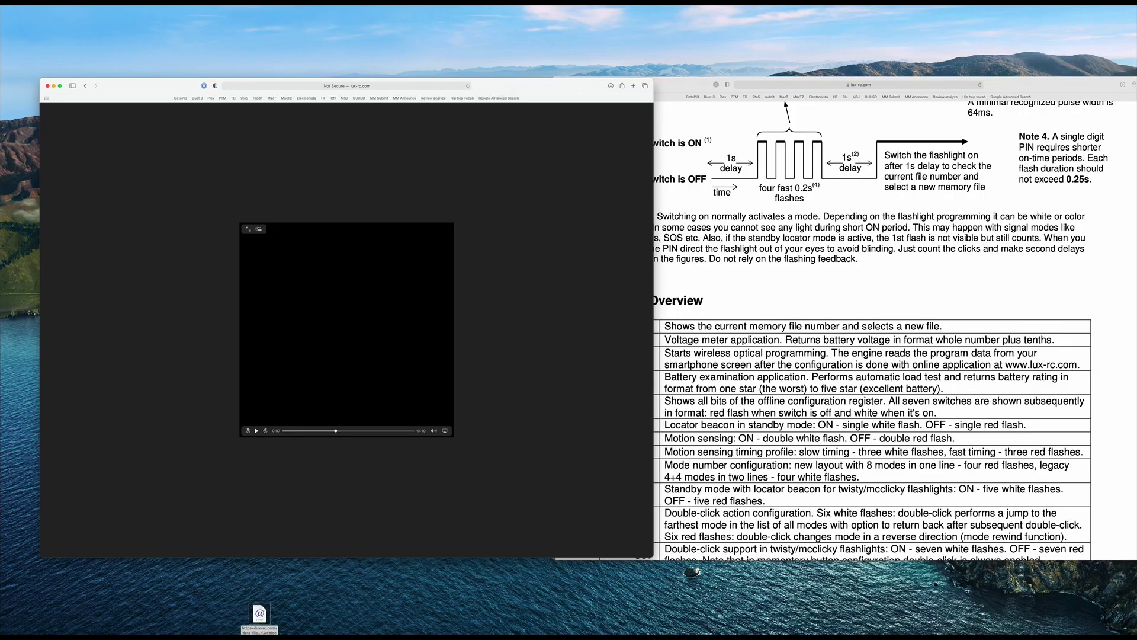
Step: Show the manual's All PINs Overview beside the video, then bring up the note with the manual link
click(817, 286)
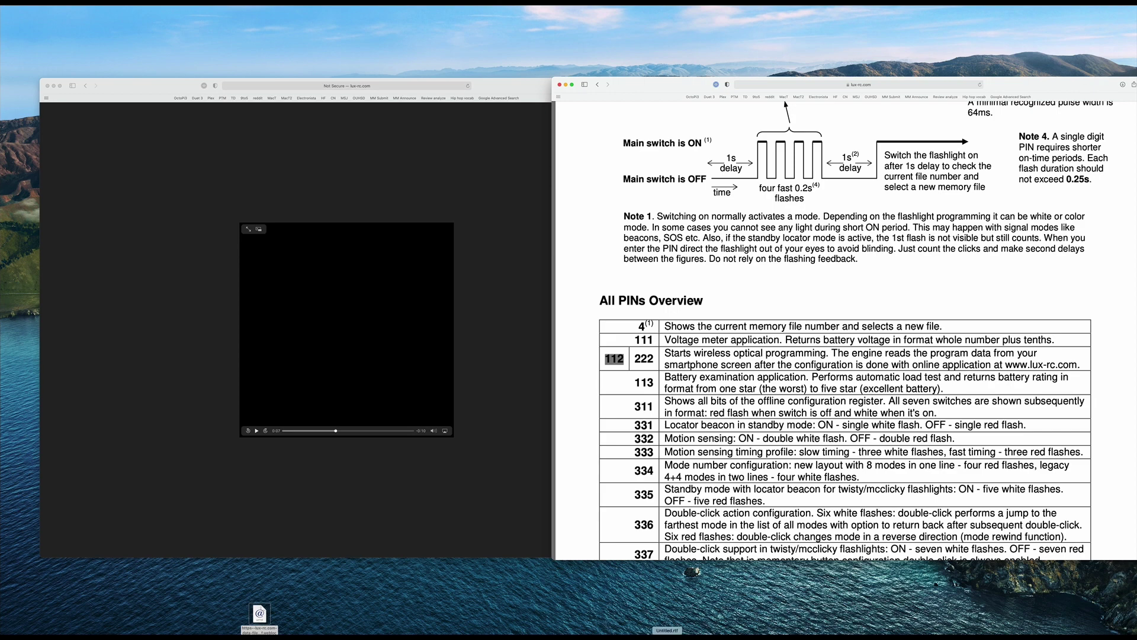
key(super+Tab)
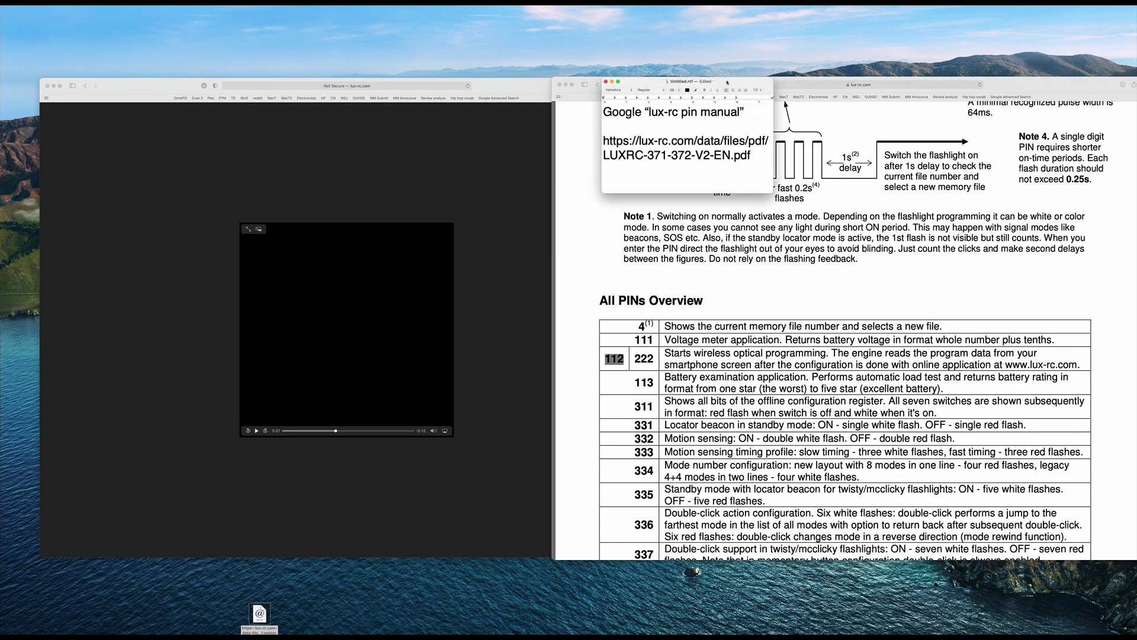
Step: Highlight the lux-rc PDF address in the Untitled.rtf note and move the note window down-left, aside
drag(727, 82, 619, 22)
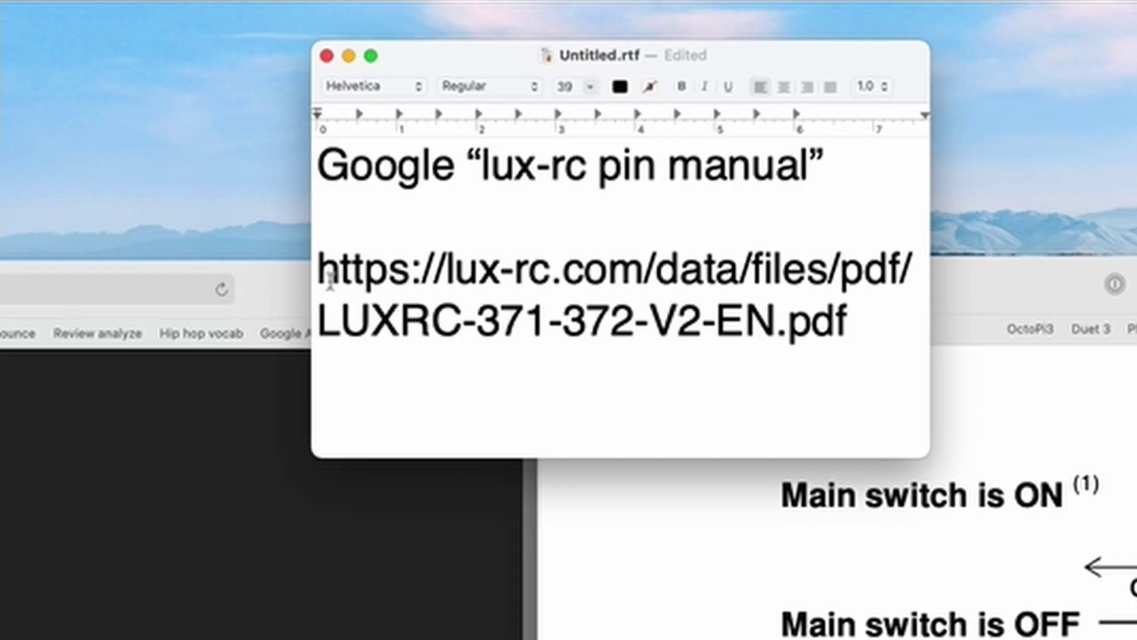
drag(495, 80, 643, 103)
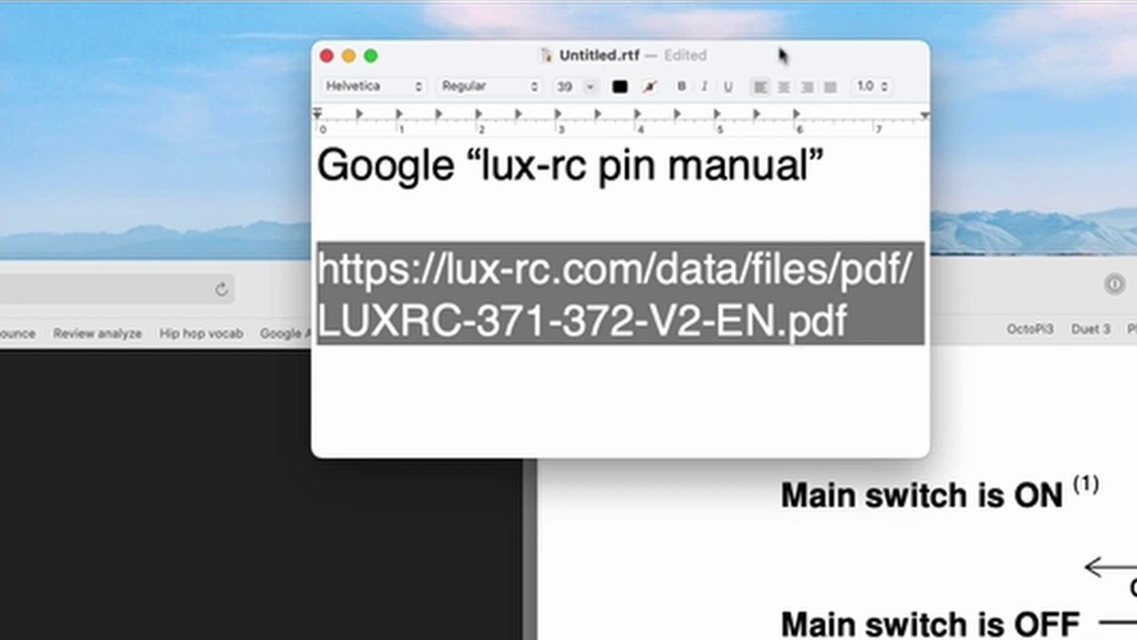
drag(781, 59, 705, 501)
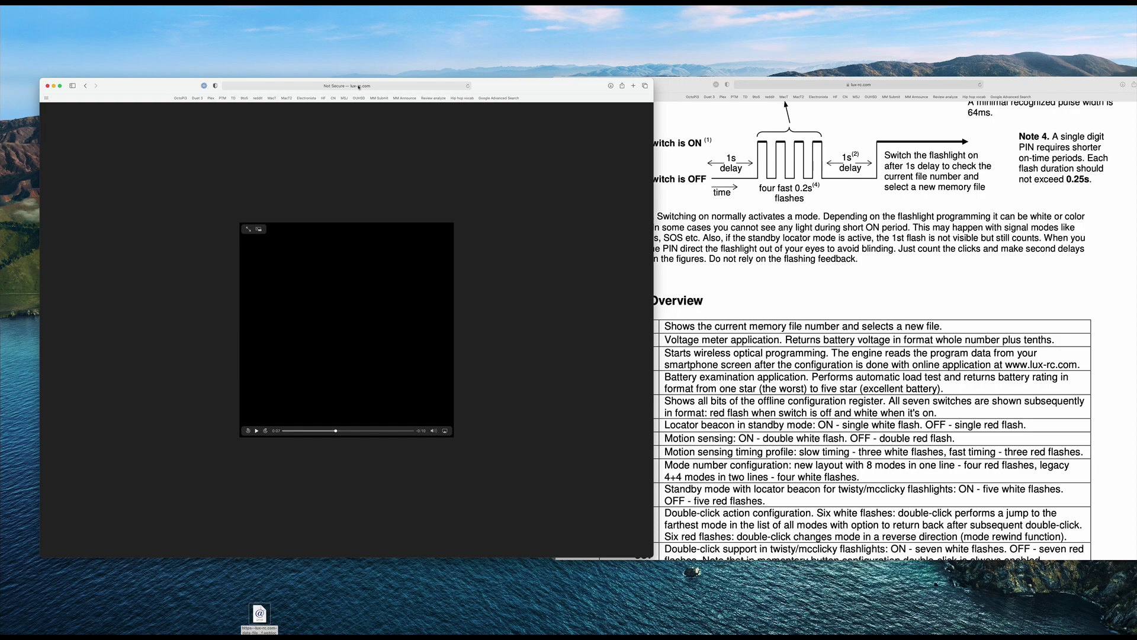
Step: Load lux-rc.com in a new Safari window using the address autocomplete
click(359, 87)
key(super+w)
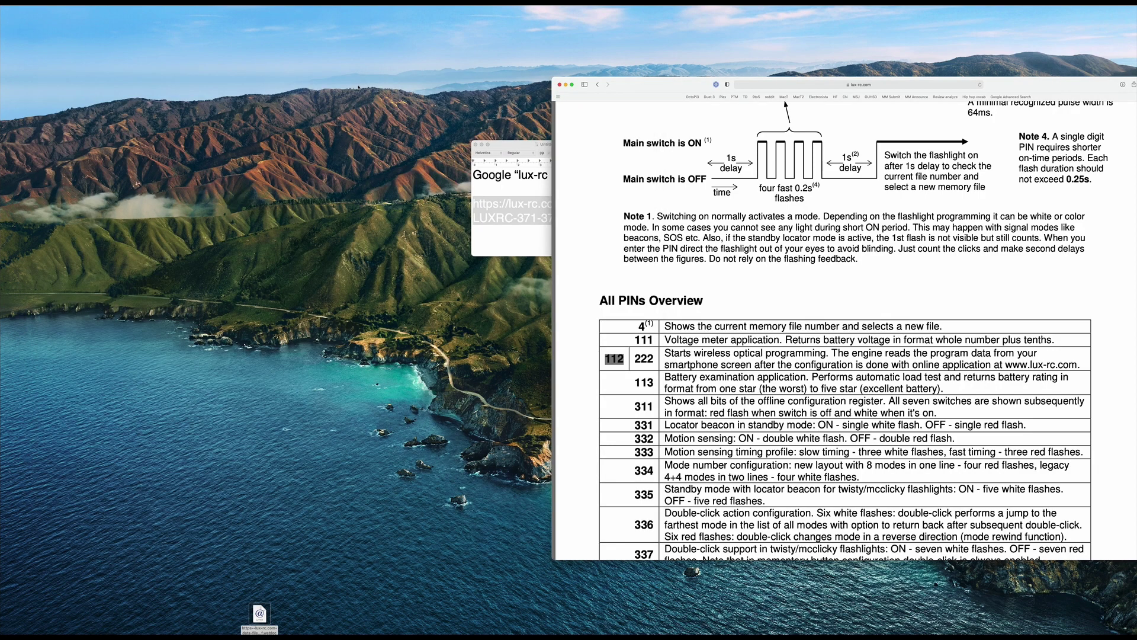
key(super+n)
text(l)
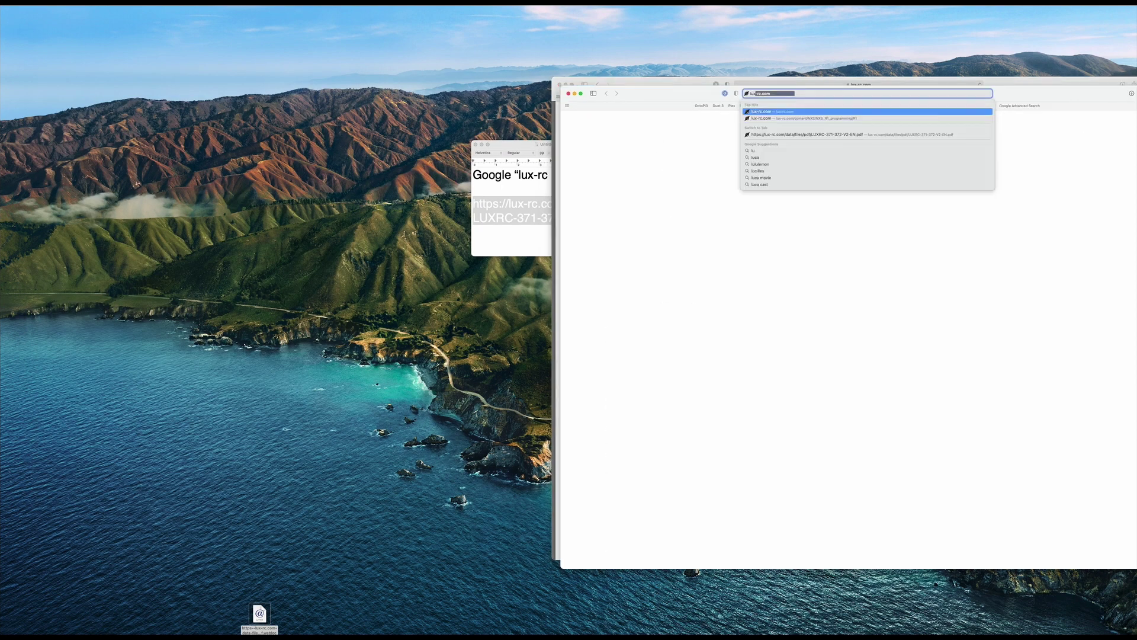
text(u)
key(Return)
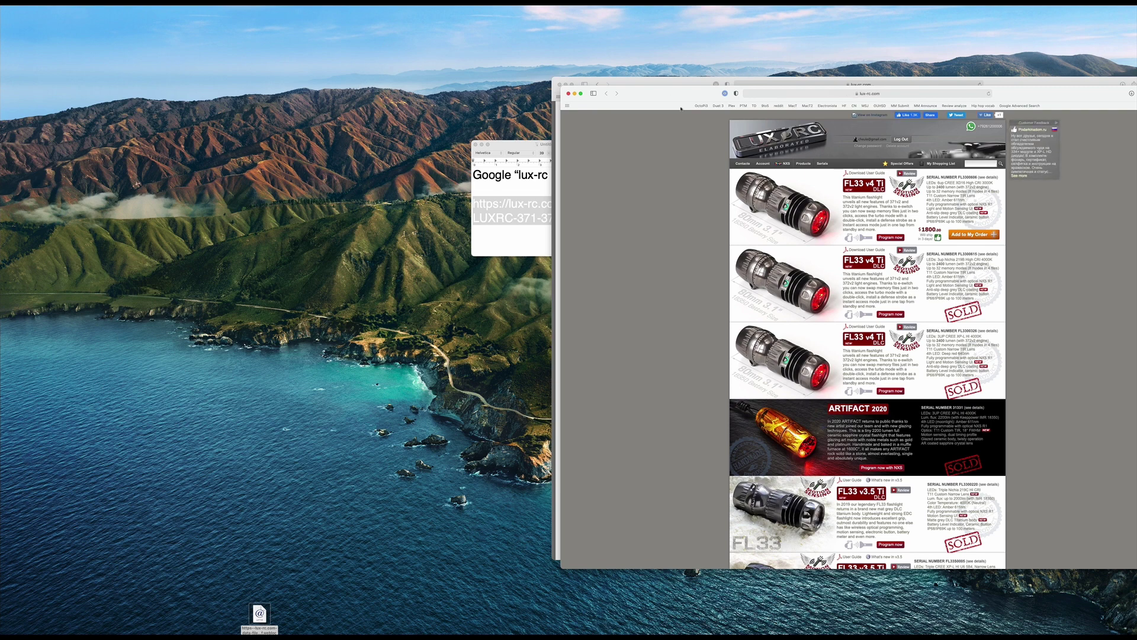
Step: Place the lux-rc.com window on the left beside the PIN manual and close the site's NXS menu
drag(681, 109, 152, 83)
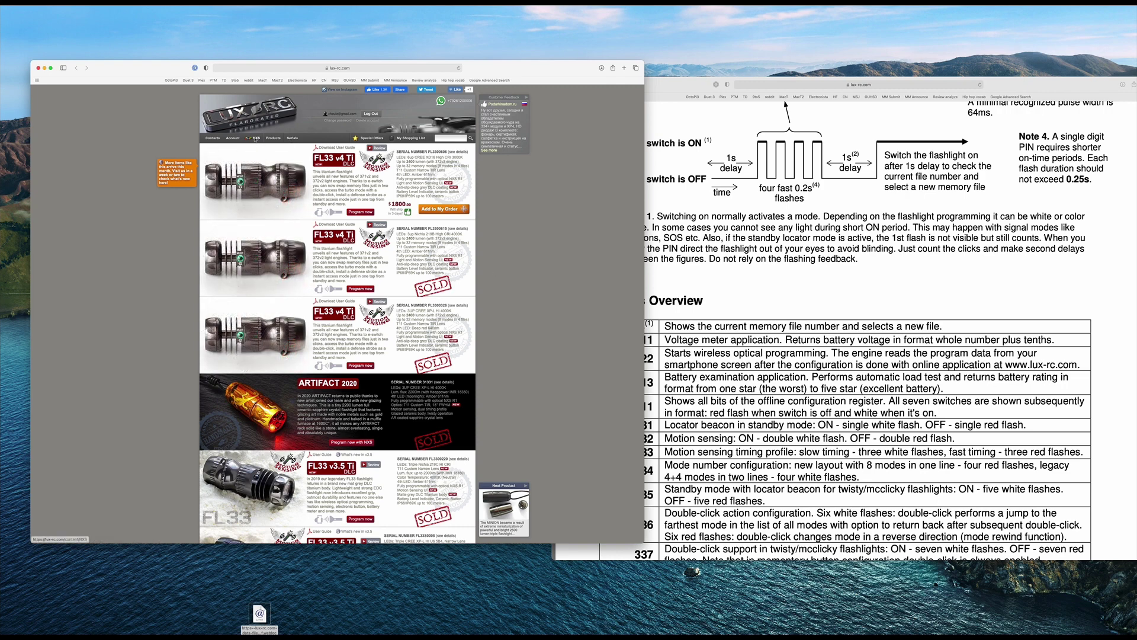
mouse_move(255, 138)
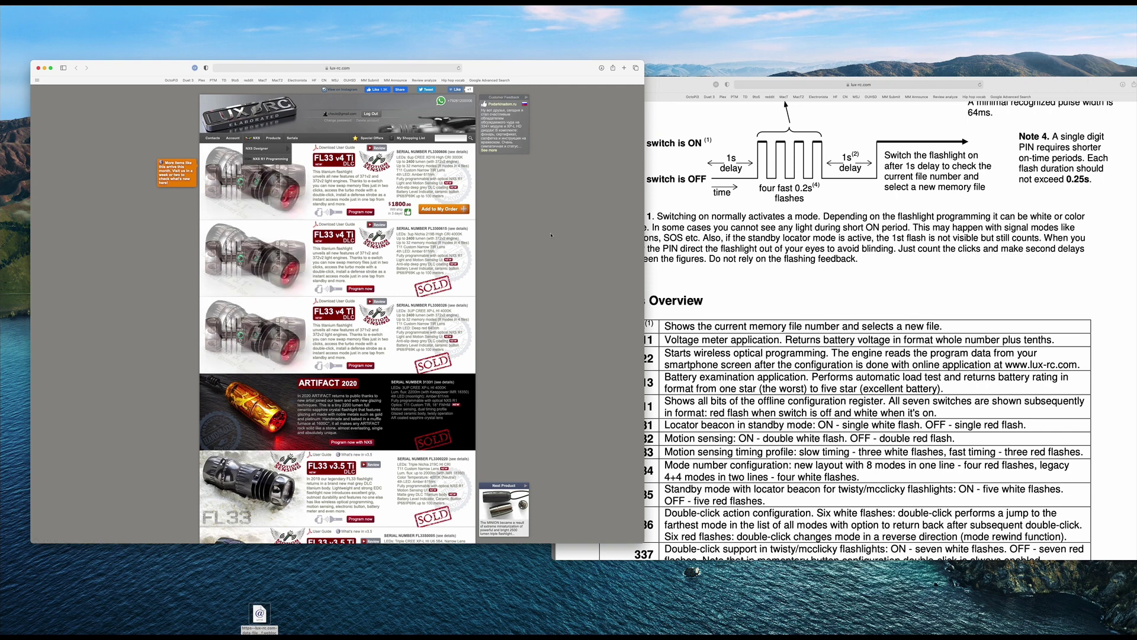
click(449, 138)
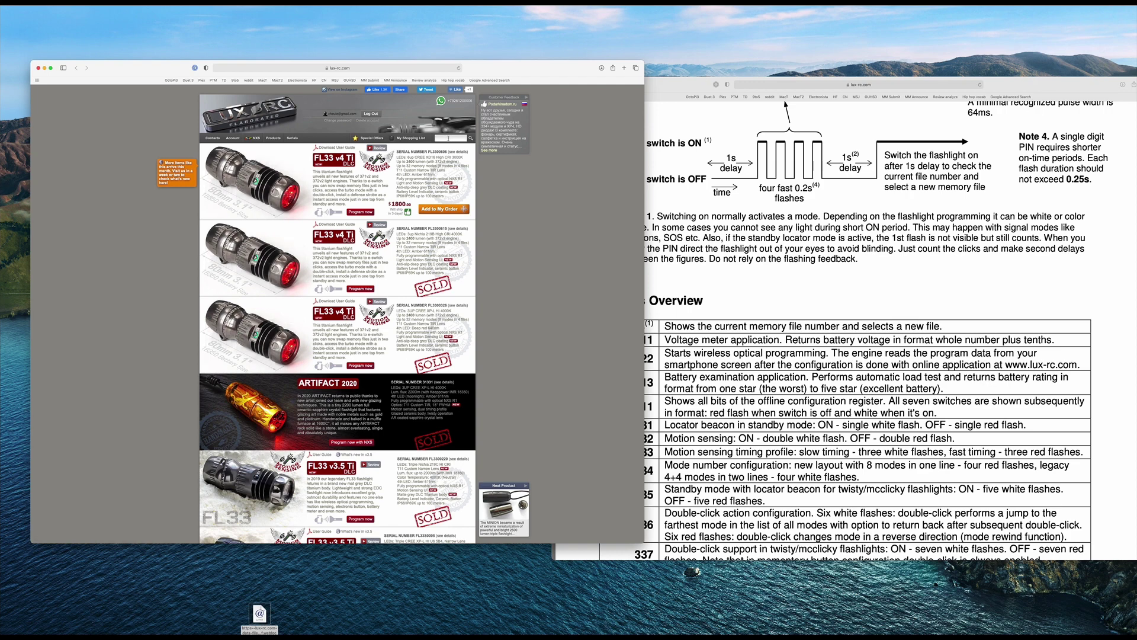
key(Return)
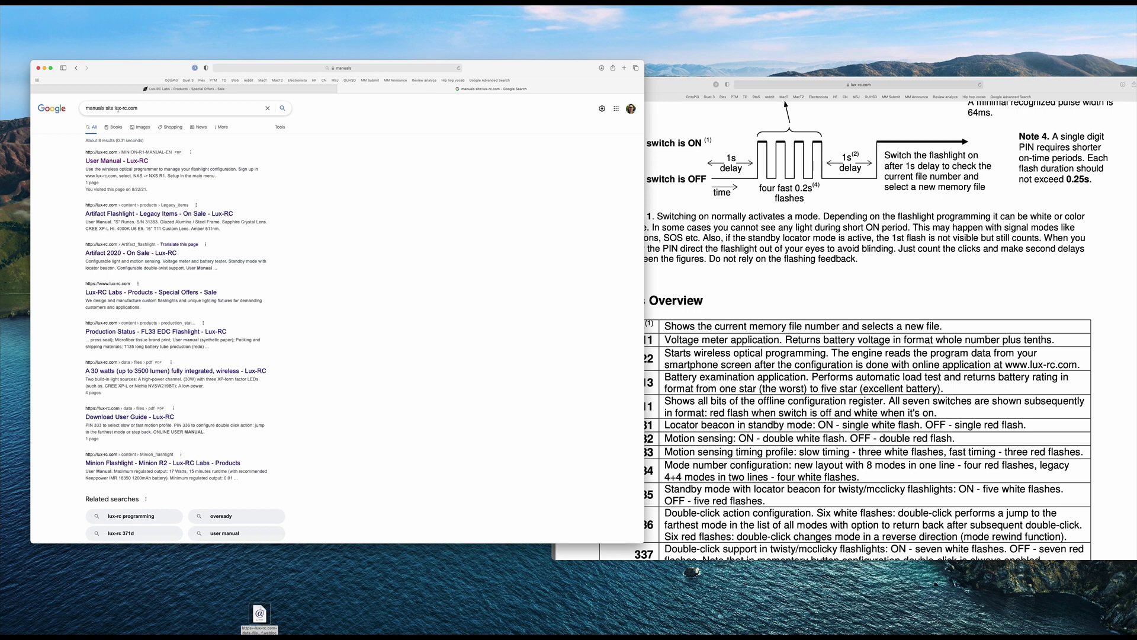
key(super+w)
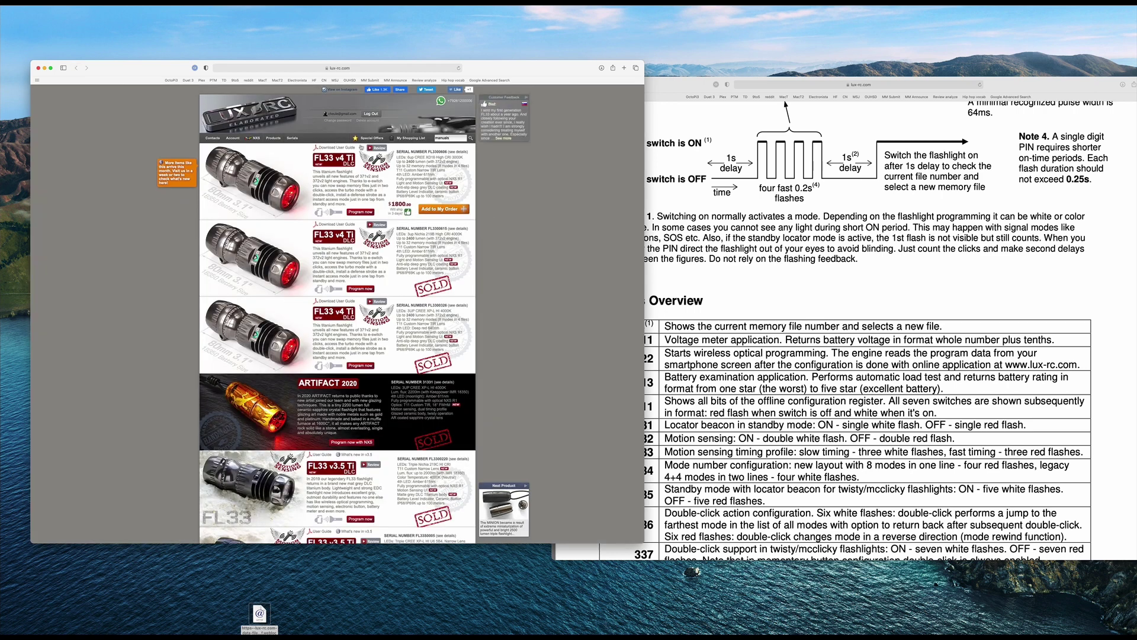
key(super+Tab)
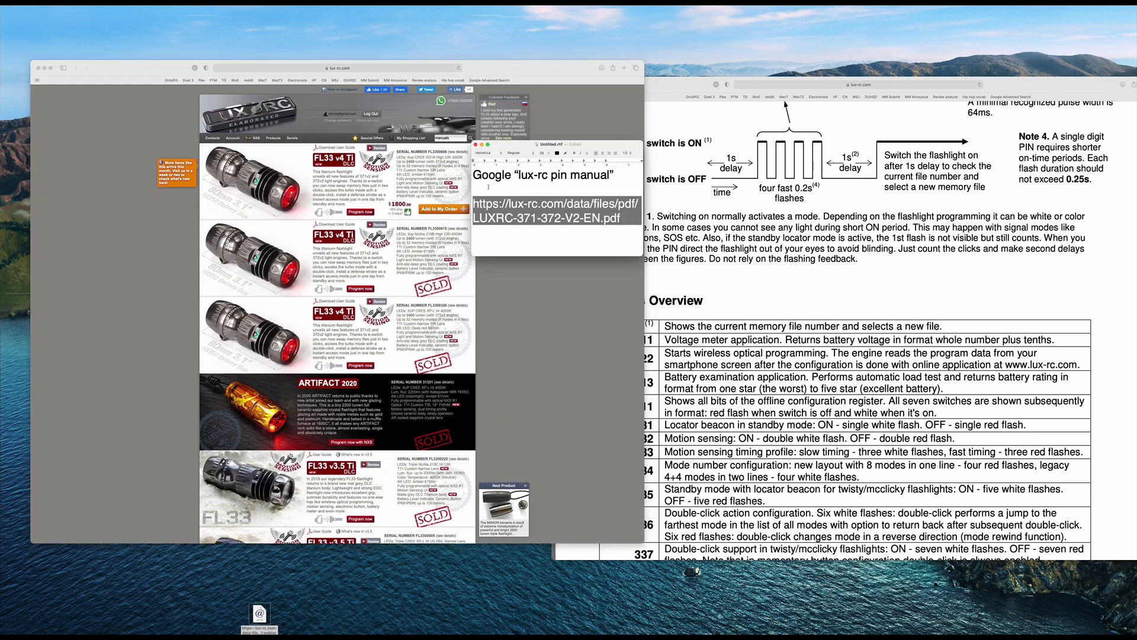
drag(602, 141, 602, 37)
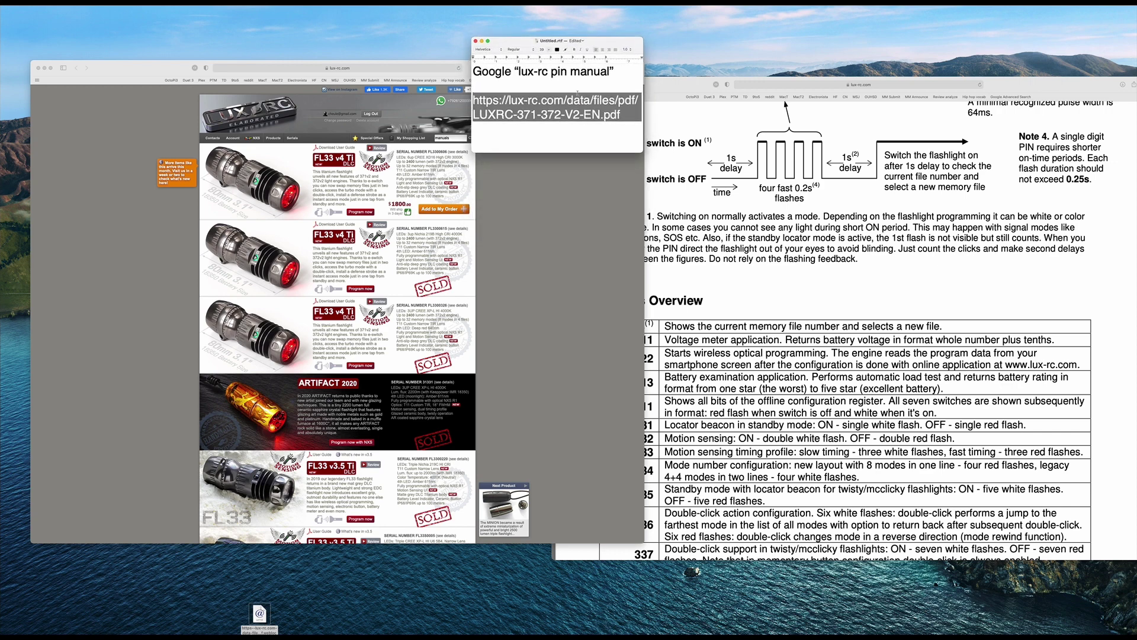
click(534, 205)
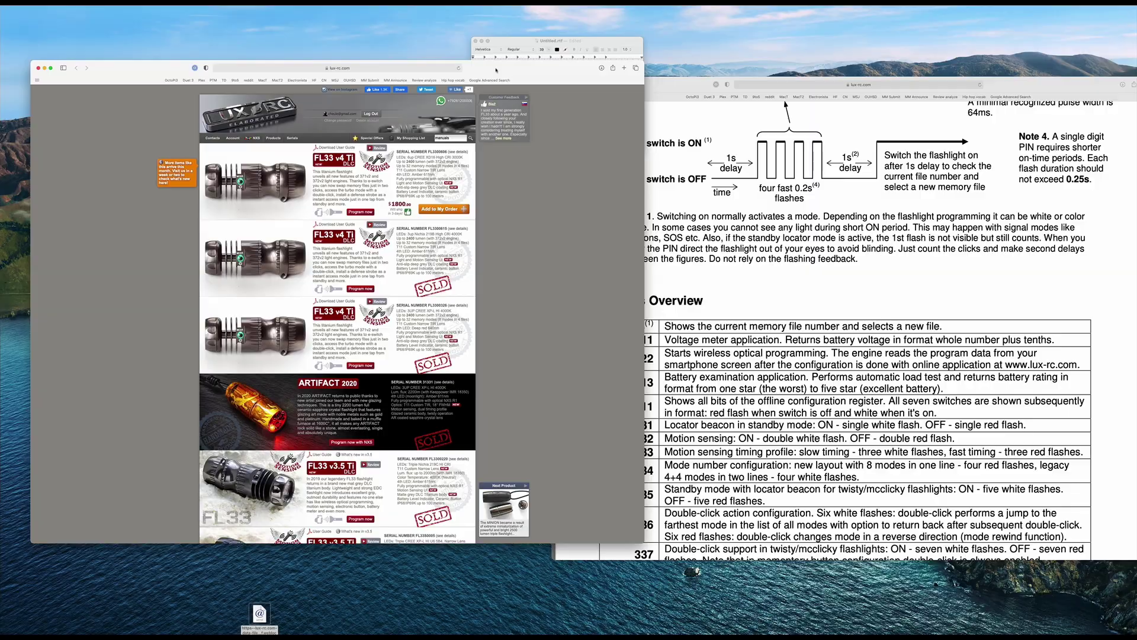
Step: Load google.com in a new Safari tab
key(super+t)
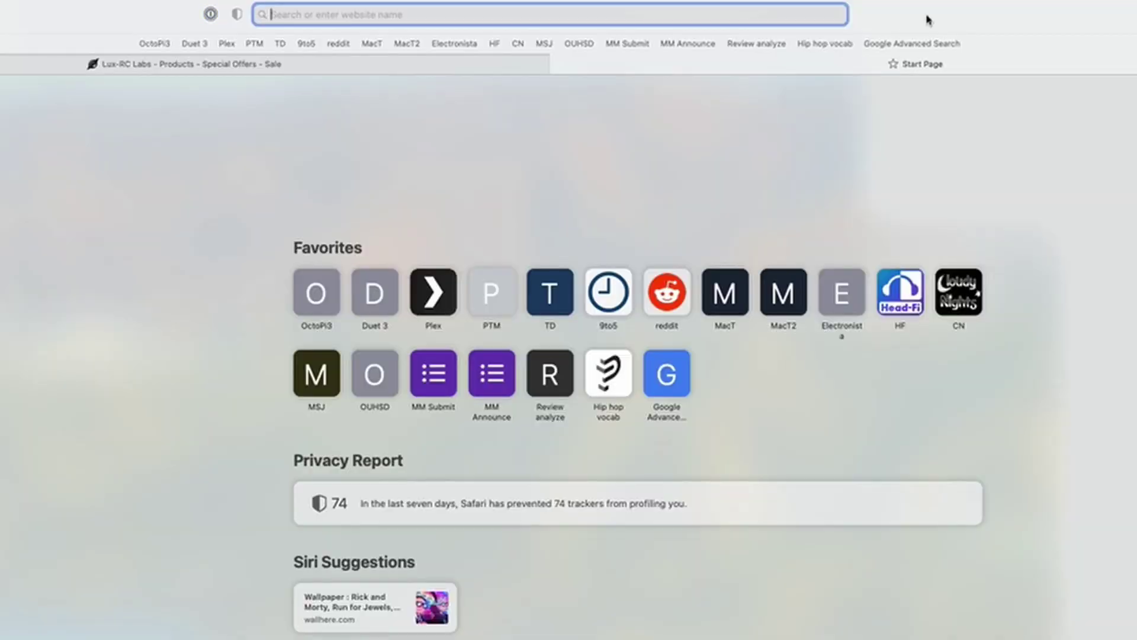
text(google.com)
key(Return)
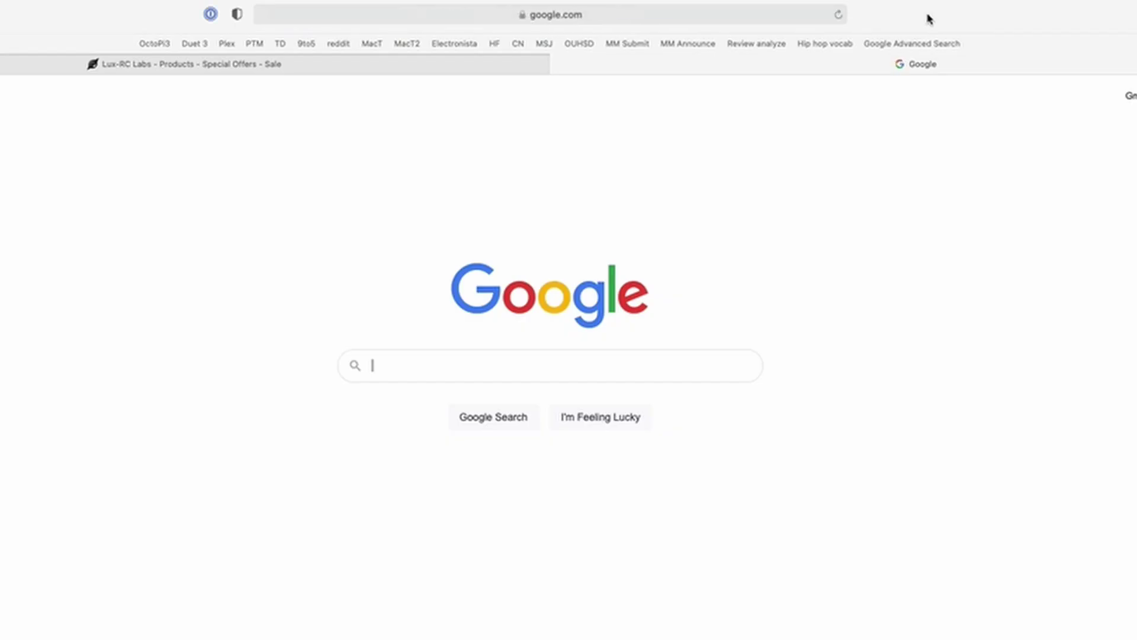
Step: Search Google for 'lux-rc pin manual' and open the LUX-RC LAB PRESENTS manual PDF result
click(692, 363)
text(lu)
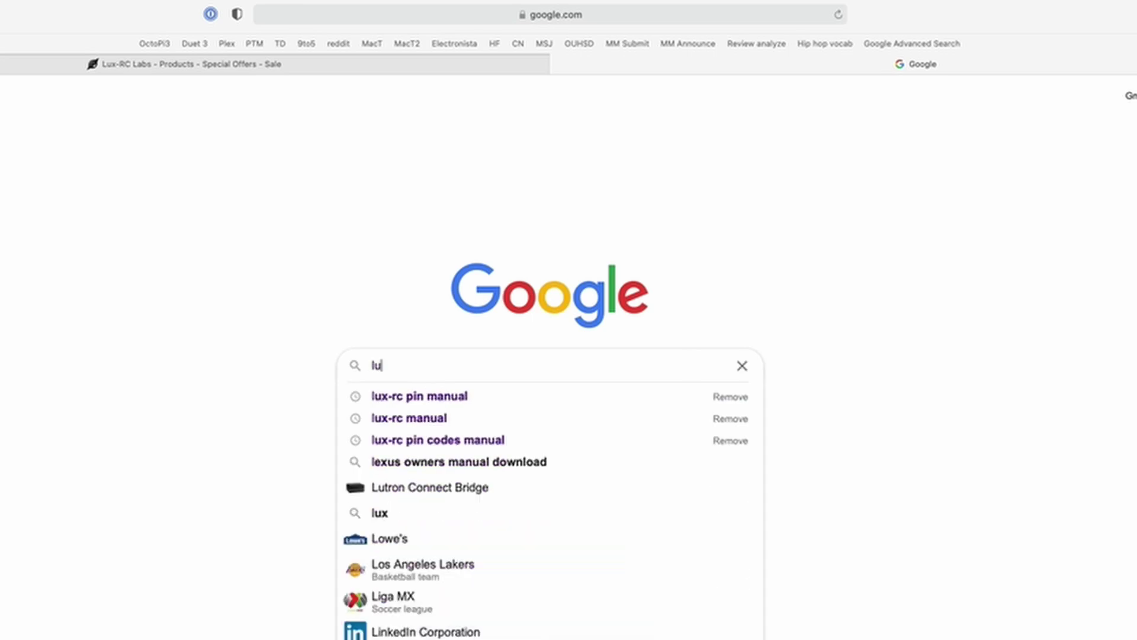
text(x-rc)
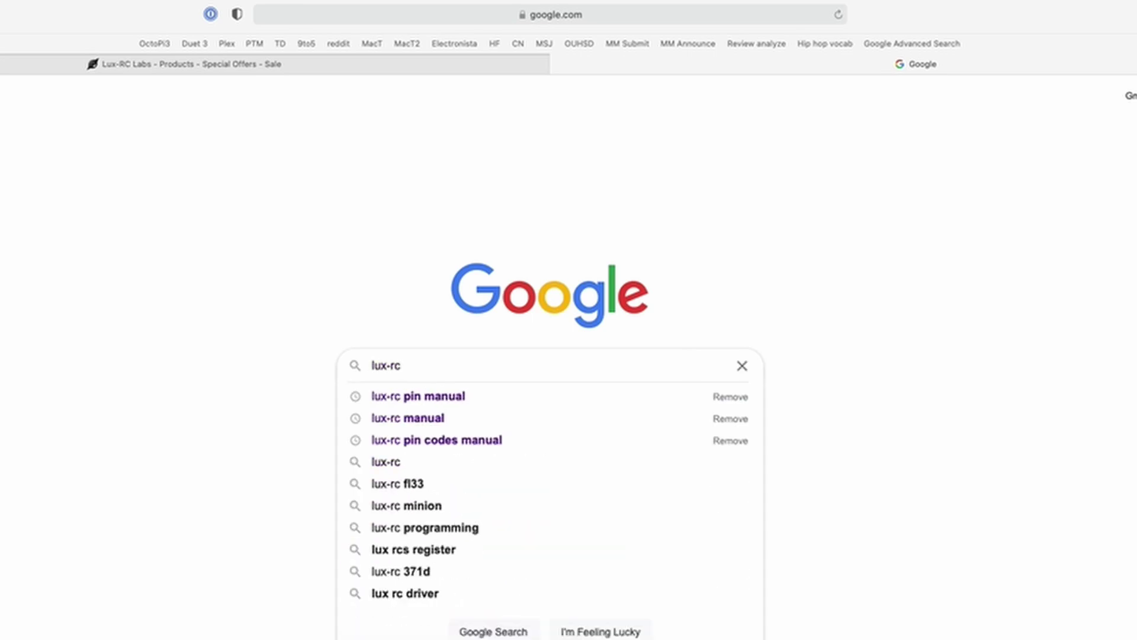
key(Down)
key(Return)
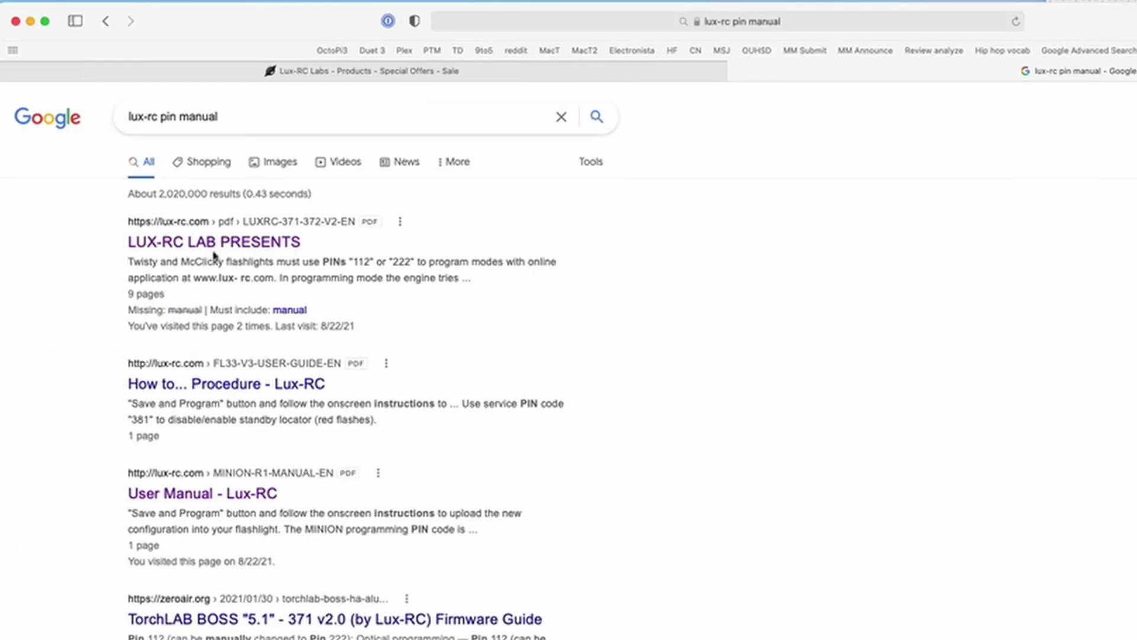
click(215, 244)
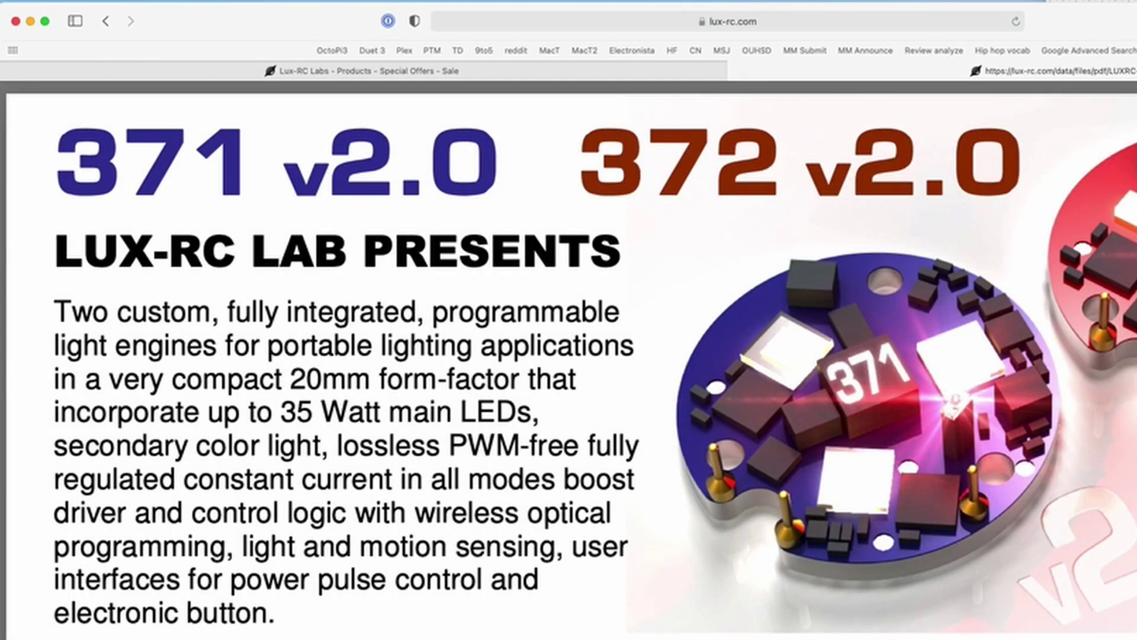